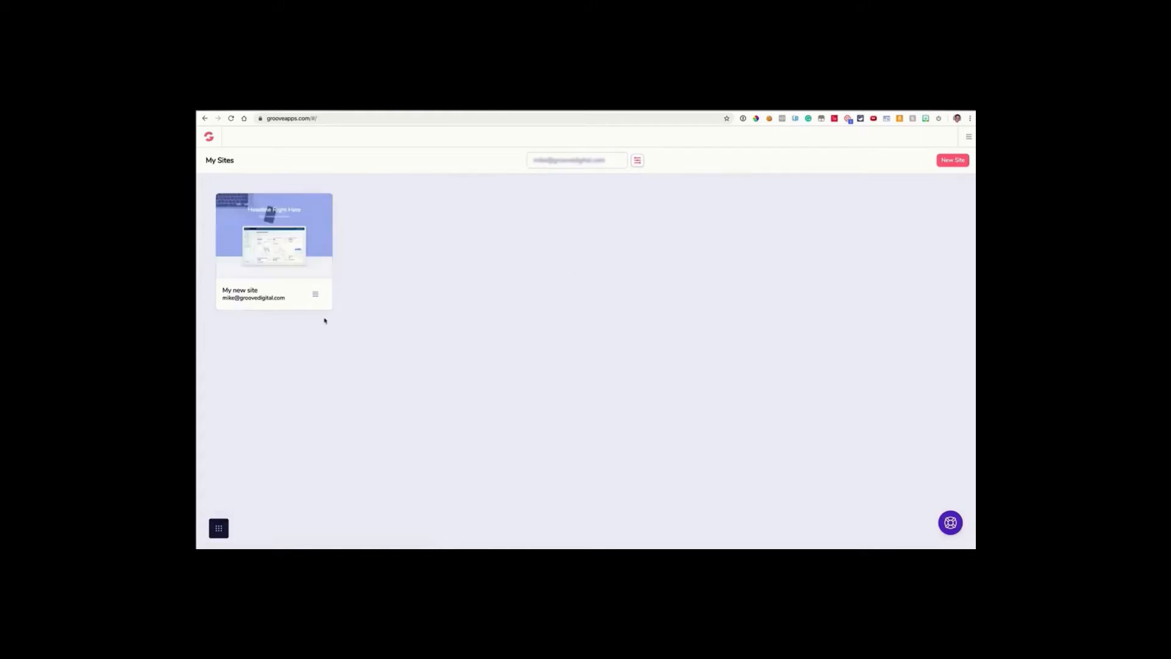
Look over the app switcher, the account menu, and the site filters with their sort options.
{"action": "left_click", "coordinate": [222, 533]}
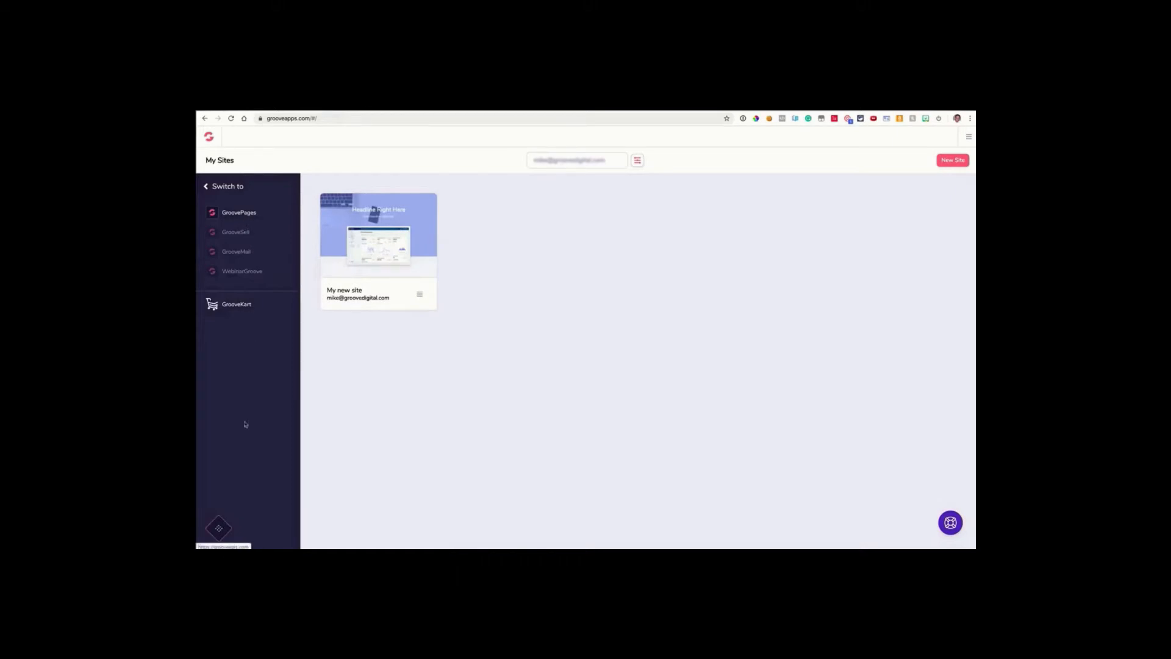
{"action": "left_click", "coordinate": [969, 136]}
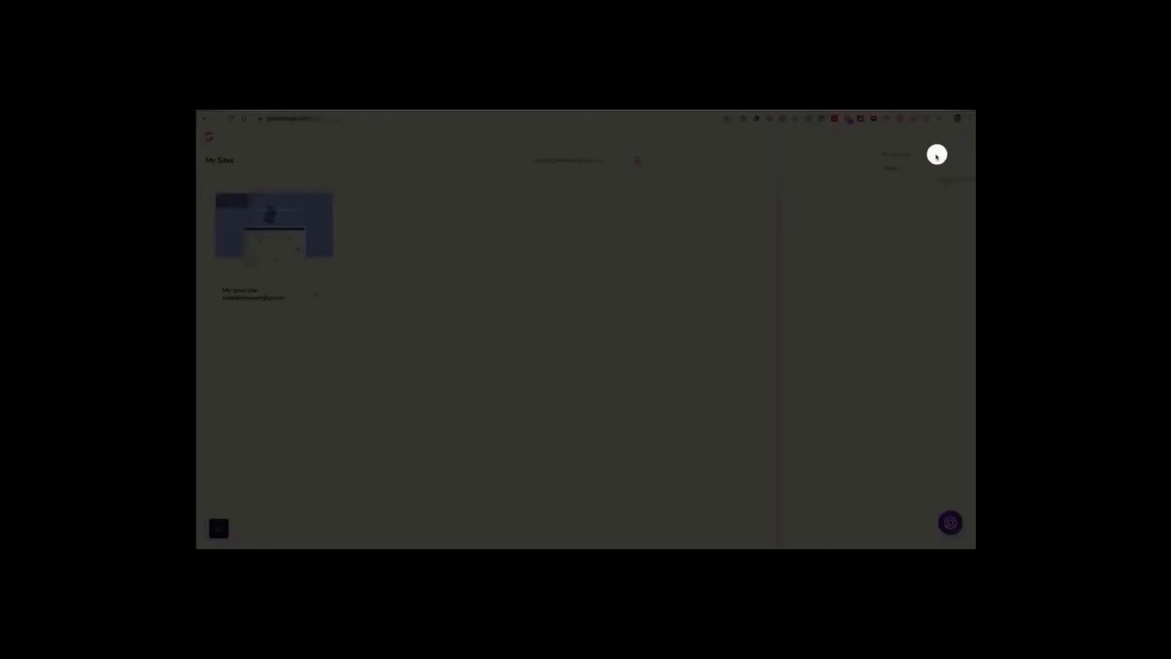
{"action": "left_click", "coordinate": [969, 138]}
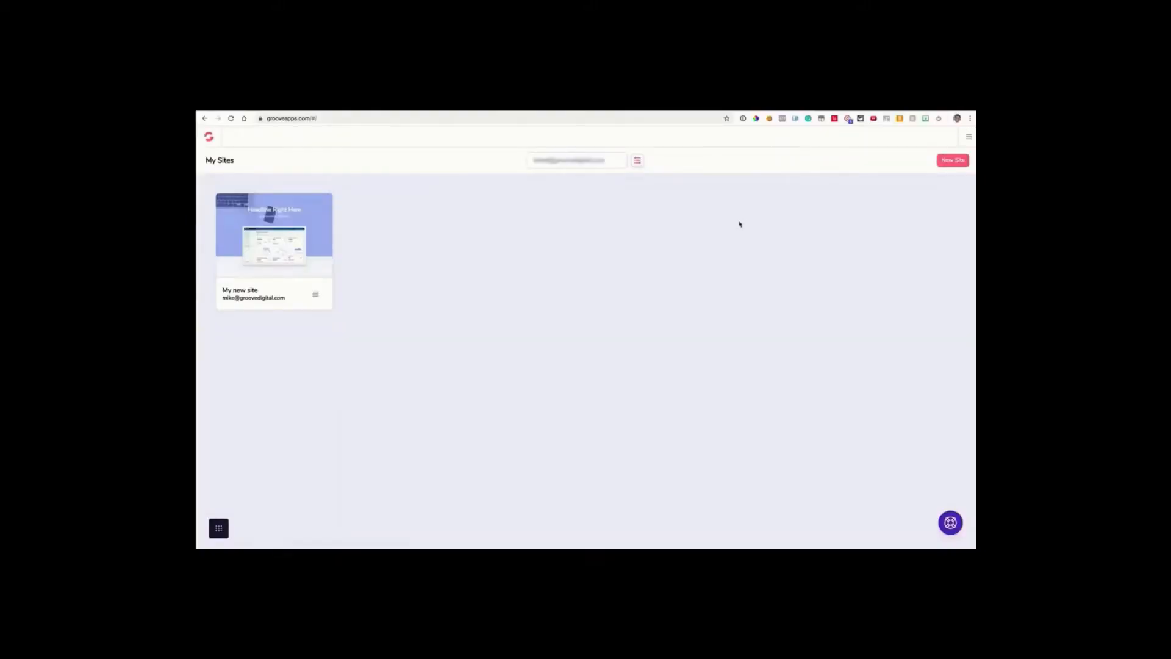
{"action": "left_click", "coordinate": [638, 160]}
{"action": "left_click", "coordinate": [888, 223]}
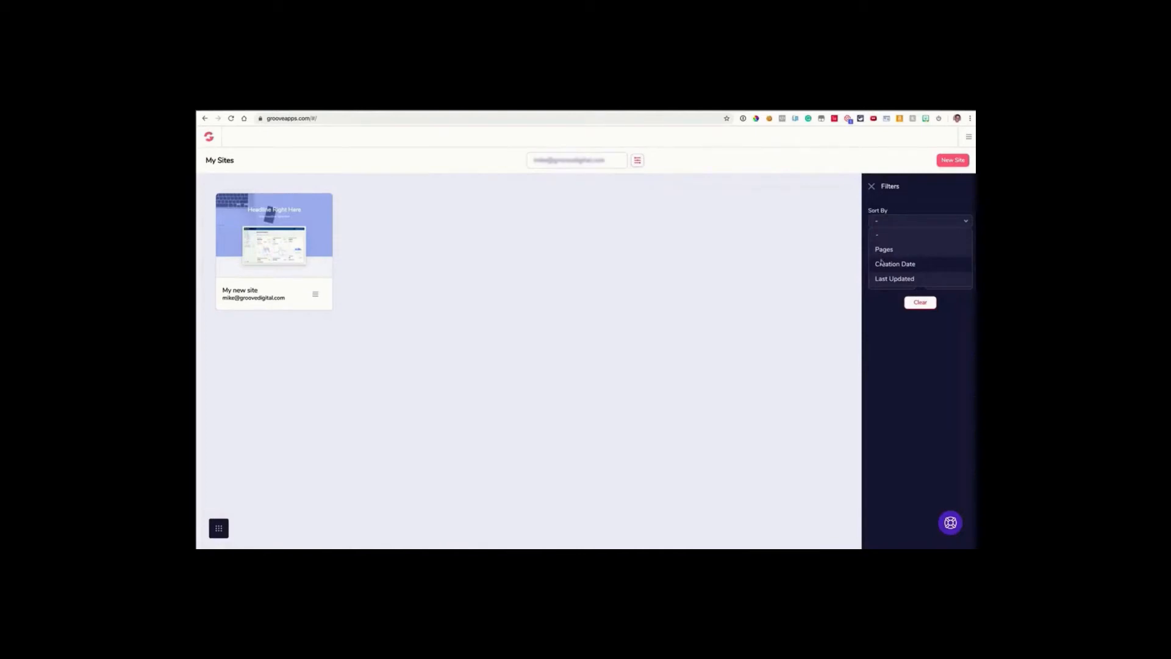
{"action": "left_click", "coordinate": [882, 223]}
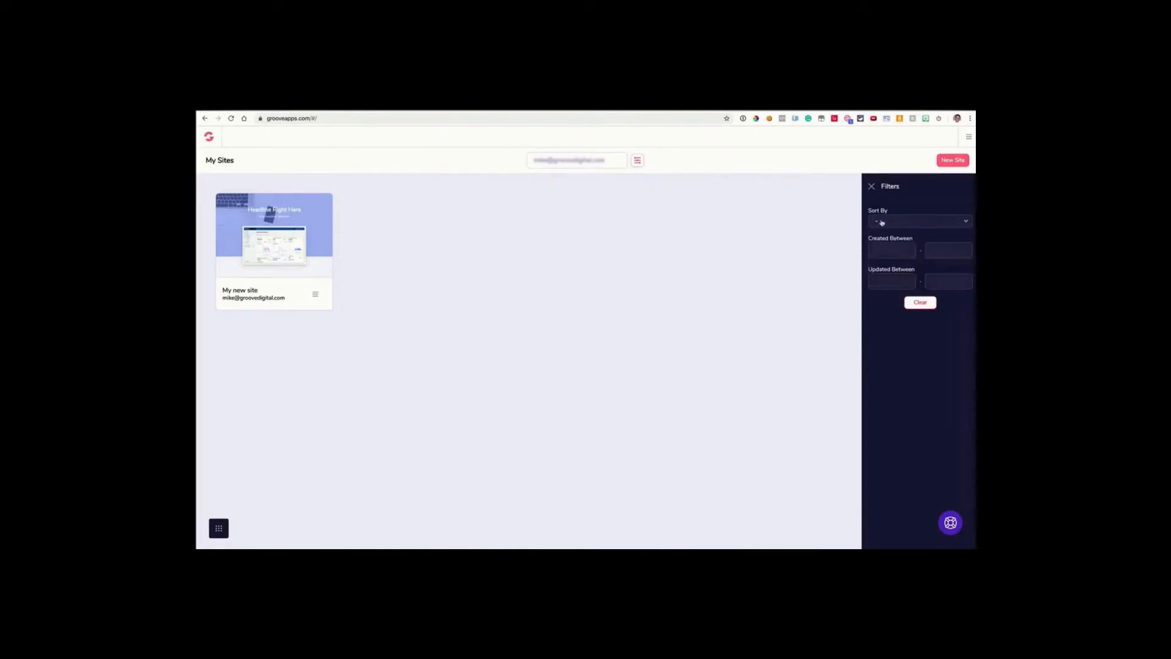
{"action": "mouse_move", "coordinate": [589, 171]}
{"action": "left_click", "coordinate": [873, 188]}
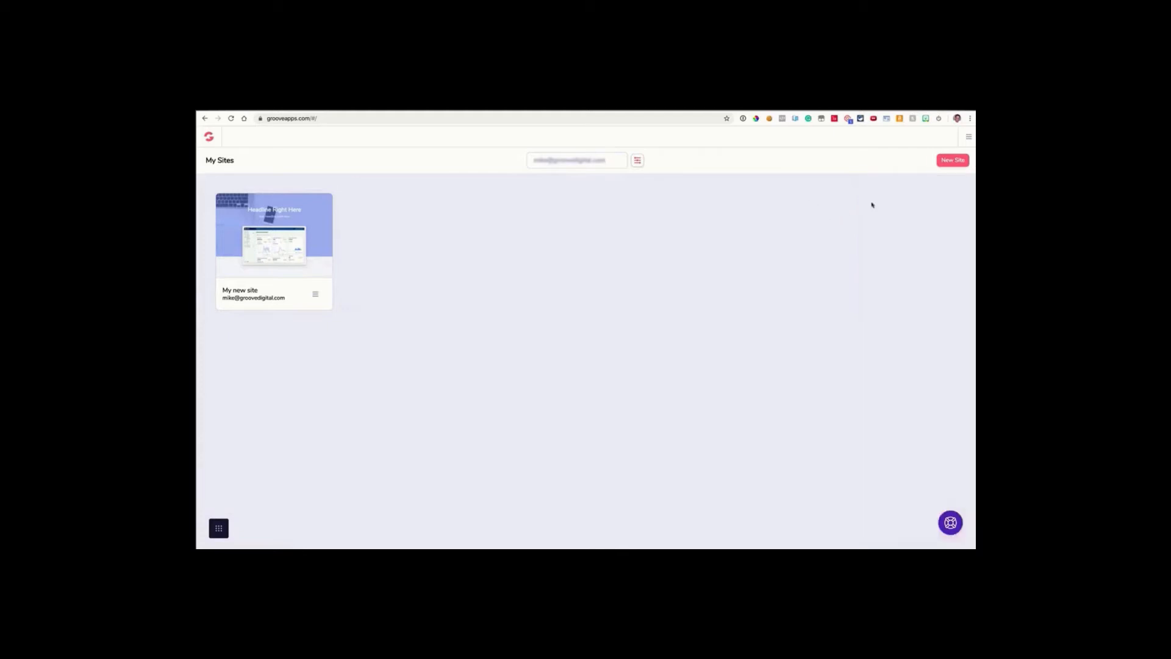
Create a new site from the blank "Start from scratch" template.
{"action": "left_click", "coordinate": [952, 160]}
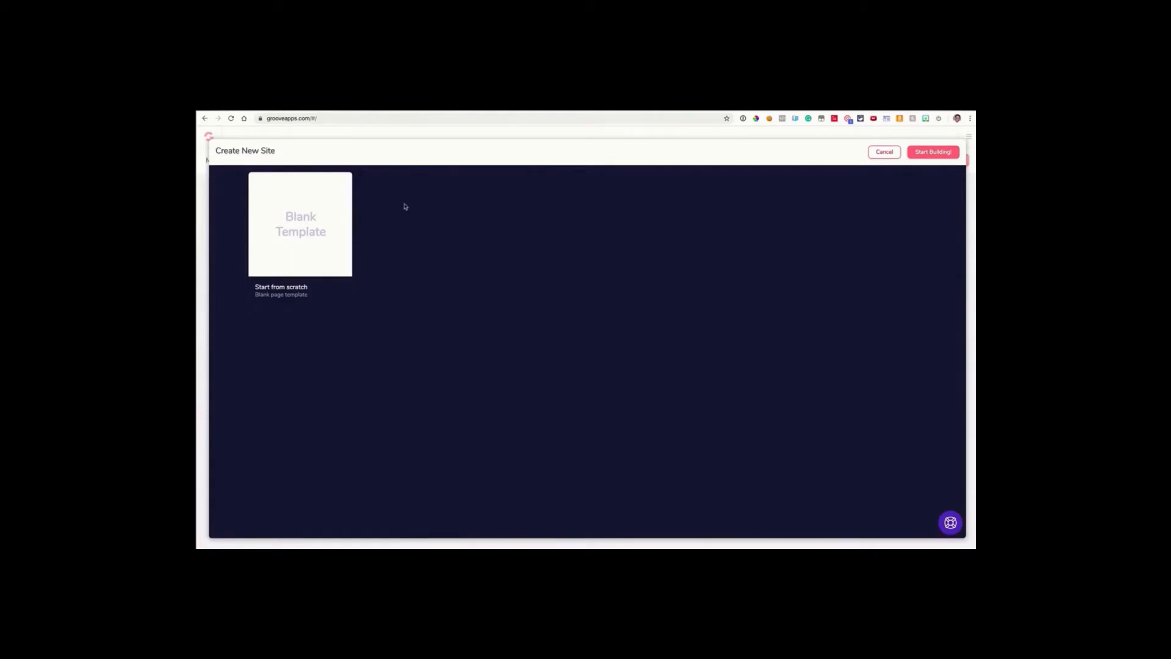
{"action": "left_click", "coordinate": [330, 230]}
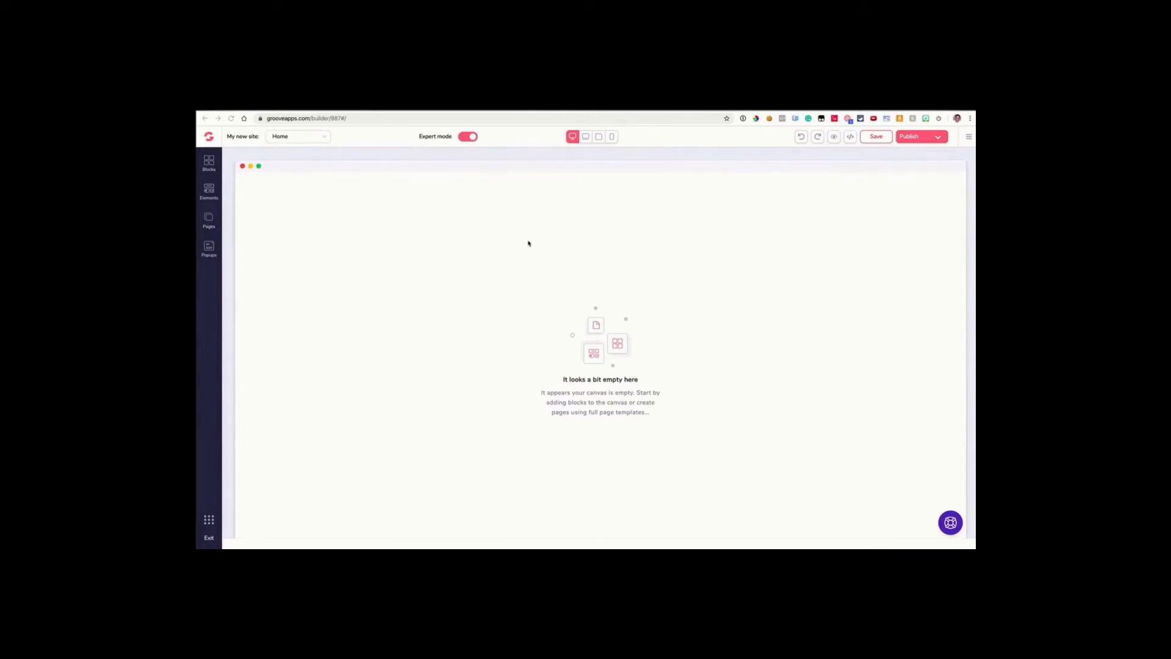
Check the site's page list, and turn Expert mode off and on again.
{"action": "left_click", "coordinate": [310, 140]}
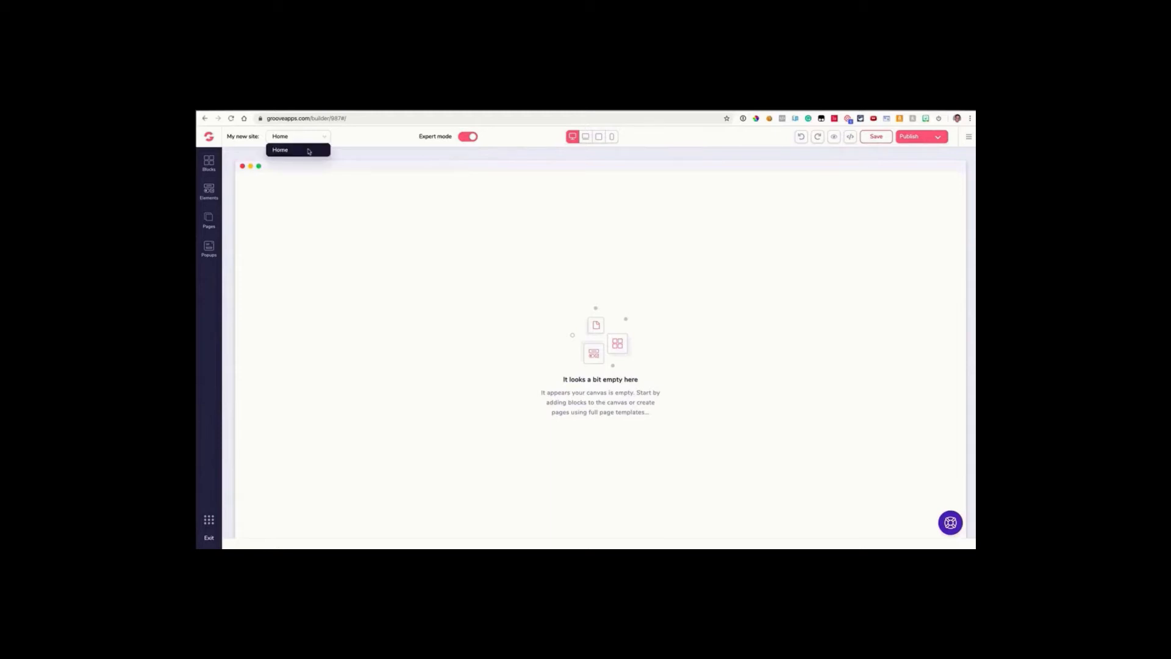
{"action": "left_click", "coordinate": [309, 151]}
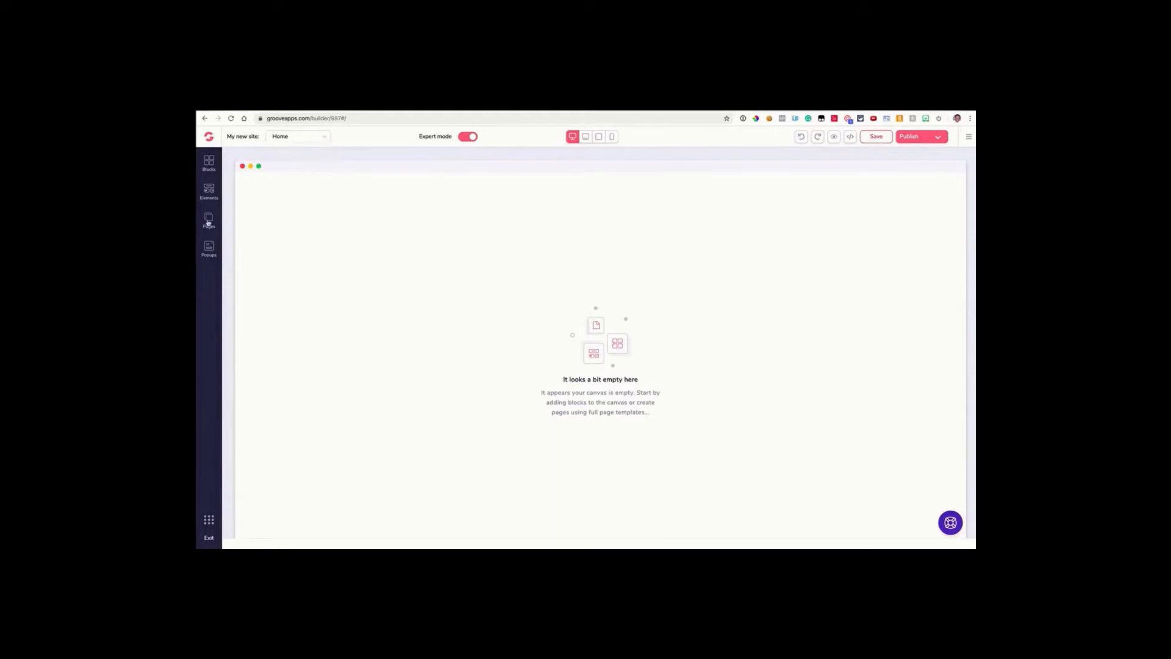
{"action": "left_click", "coordinate": [468, 138]}
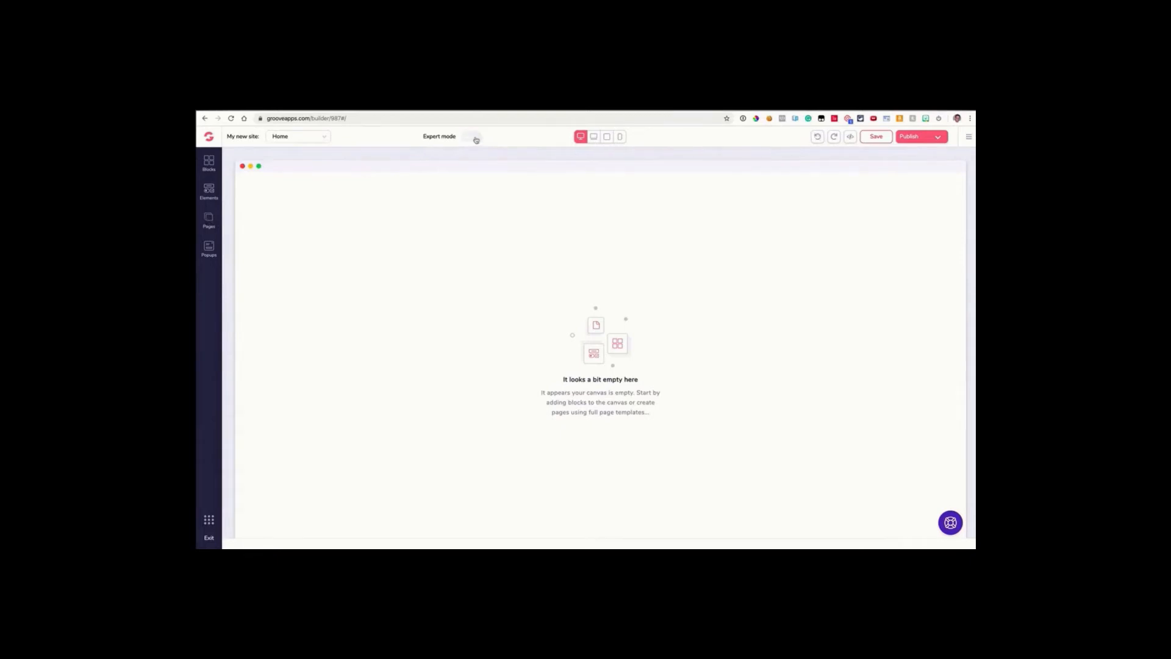
{"action": "left_click", "coordinate": [473, 138]}
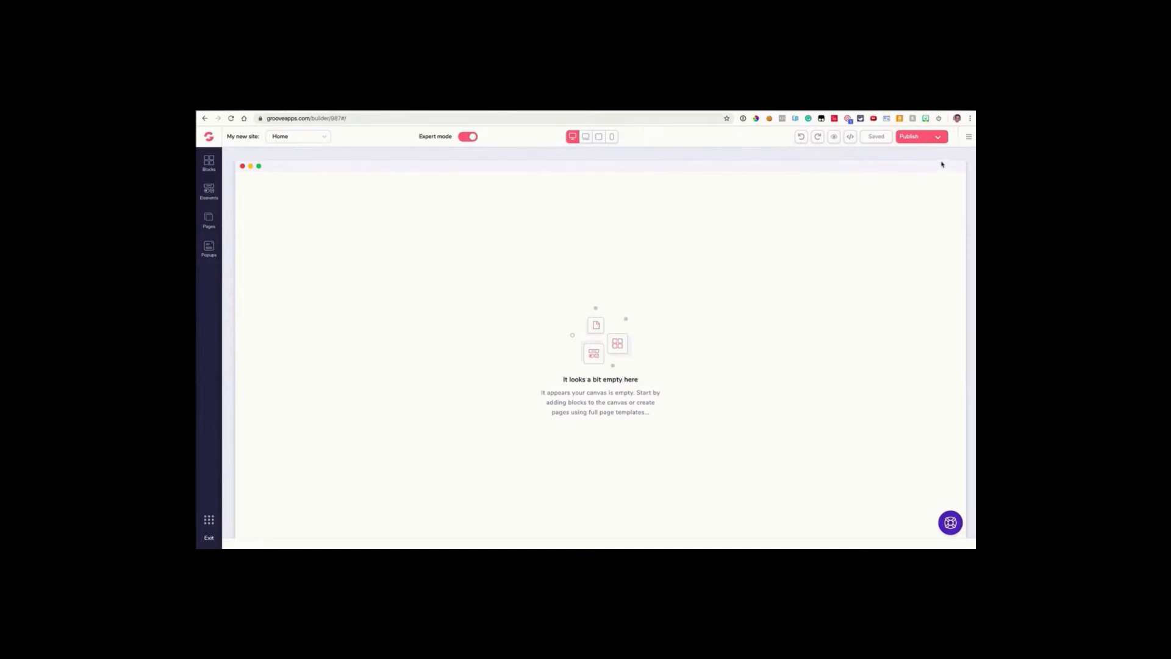
Set the business or website name to "My Demo Site" in the site settings.
{"action": "left_click", "coordinate": [967, 140]}
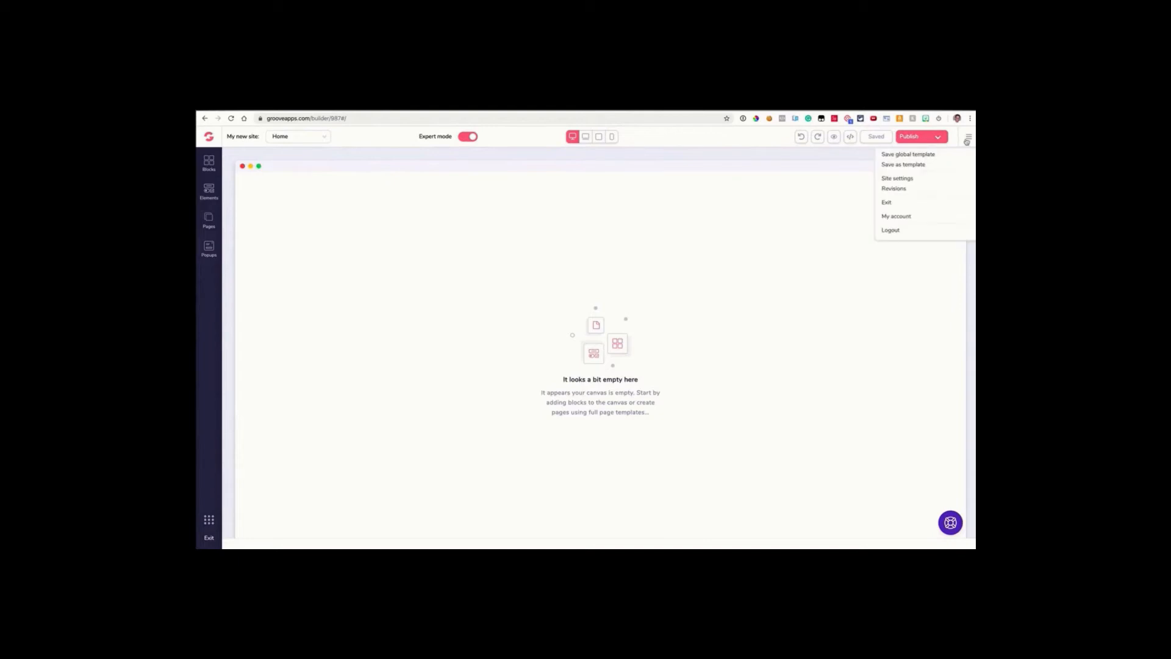
{"action": "left_click", "coordinate": [905, 181]}
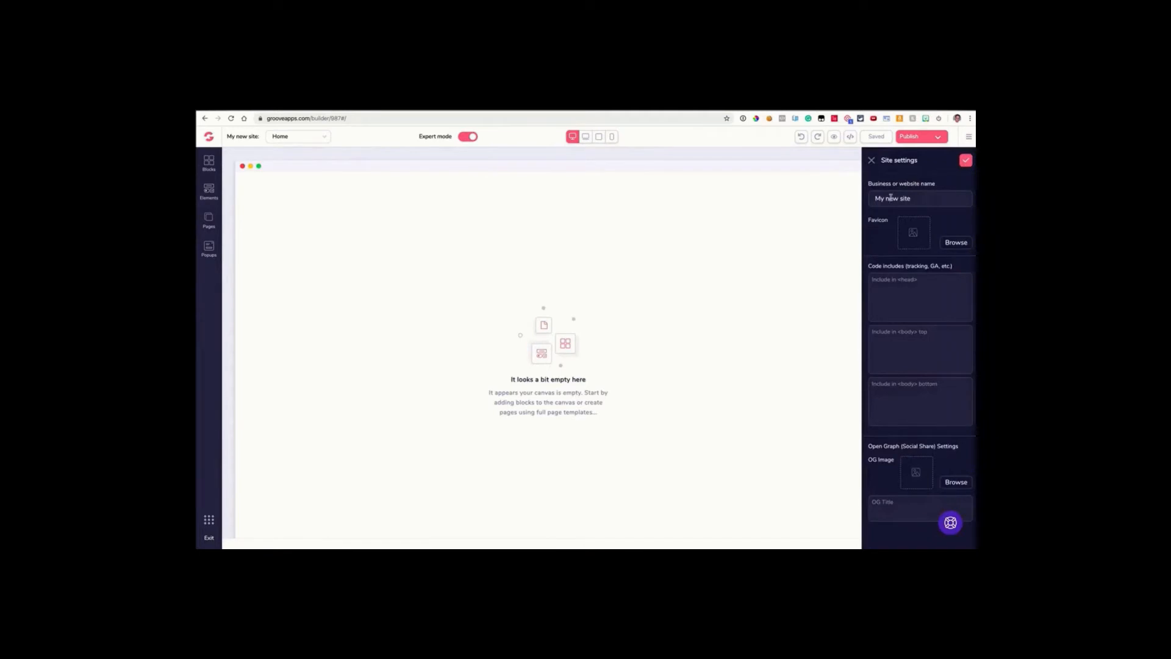
{"action": "triple_click", "coordinate": [890, 198]}
{"action": "type", "text": "My Demo Site"}
{"action": "mouse_move", "coordinate": [622, 111]}
{"action": "left_click", "coordinate": [905, 334]}
{"action": "left_click", "coordinate": [353, 91]}
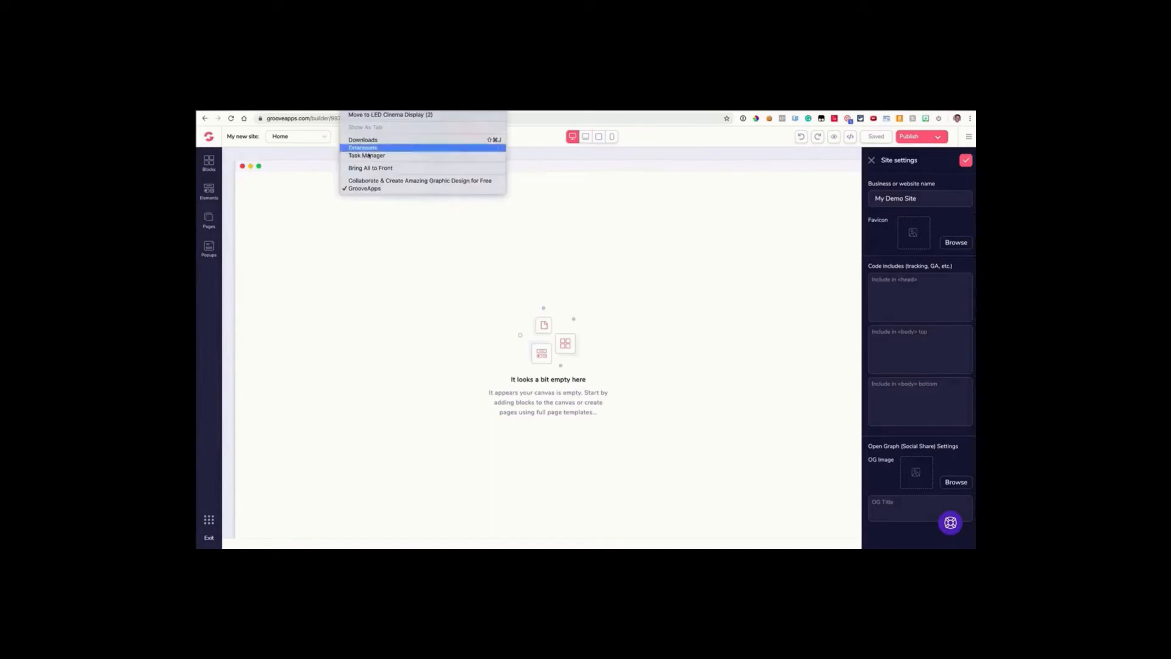
{"action": "left_click", "coordinate": [370, 181]}
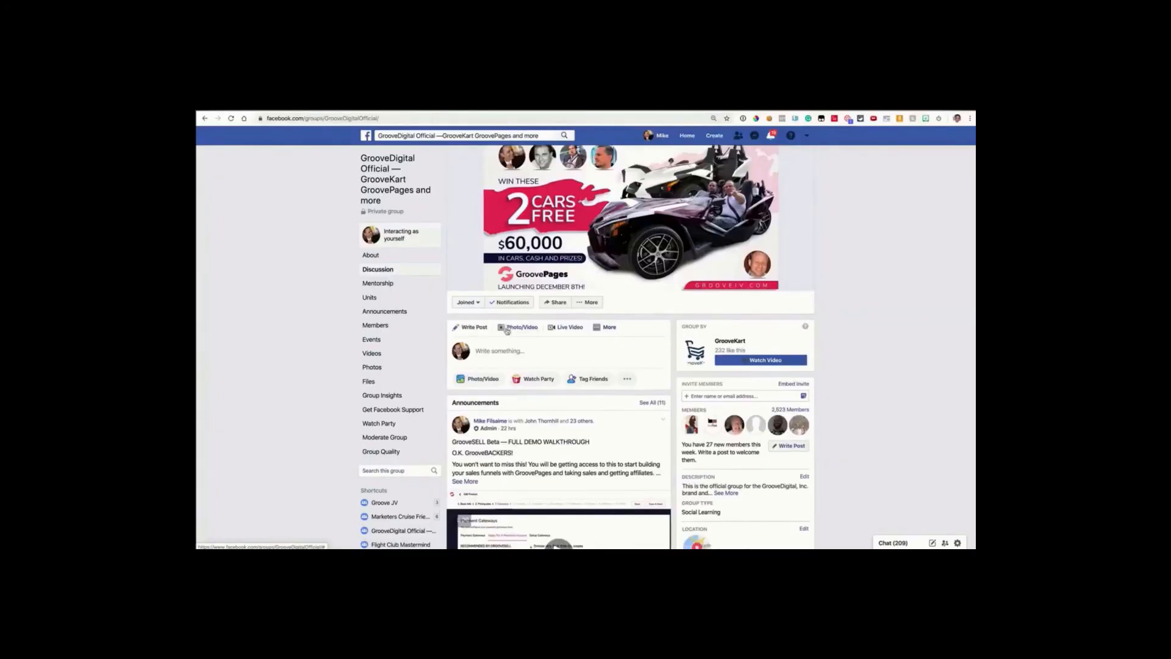
{"action": "scroll", "coordinate": [502, 259], "scroll_direction": "down", "scroll_amount": 3}
{"action": "left_click", "coordinate": [502, 227]}
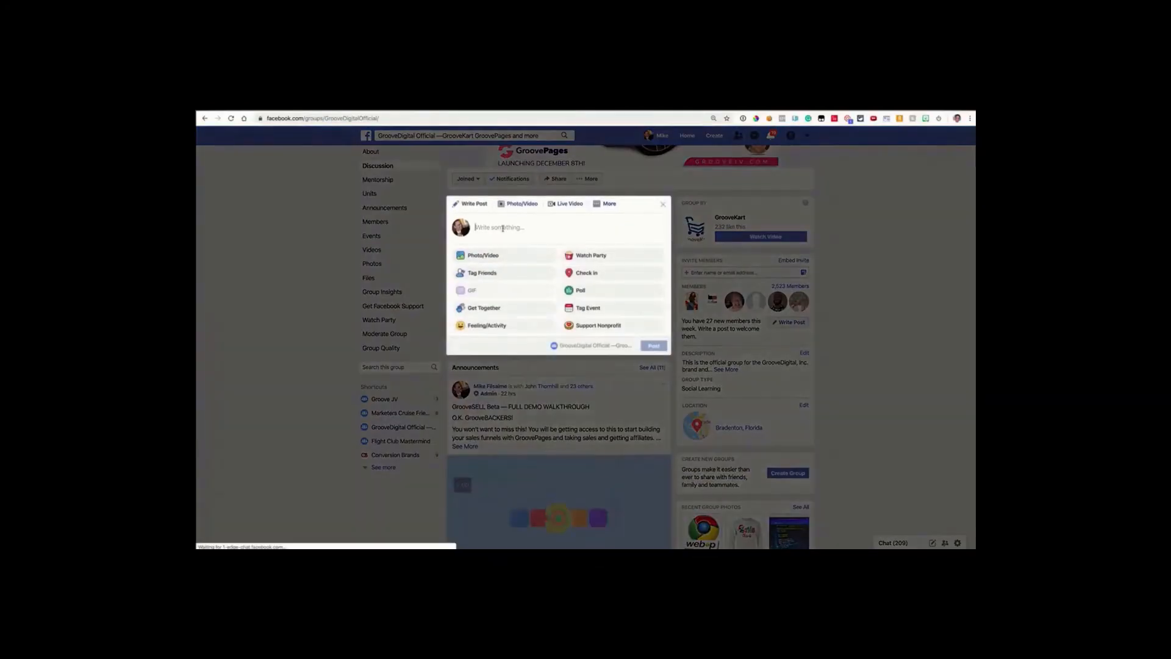
{"action": "type", "text": "https://www.canva.com/"}
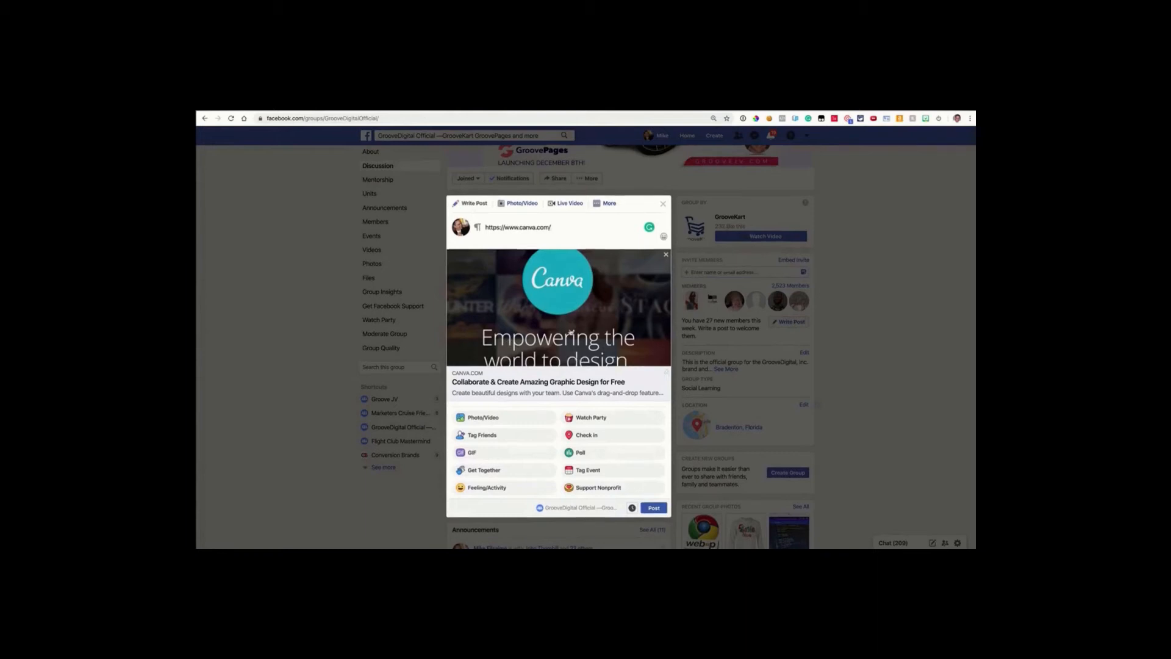
Examine the link preview's image, title and description in the draft post, and close the draft.
{"action": "scroll", "coordinate": [580, 360], "scroll_direction": "down", "scroll_amount": 2}
{"action": "left_click_drag", "start_coordinate": [460, 350], "coordinate": [641, 350]}
{"action": "left_click", "coordinate": [634, 350]}
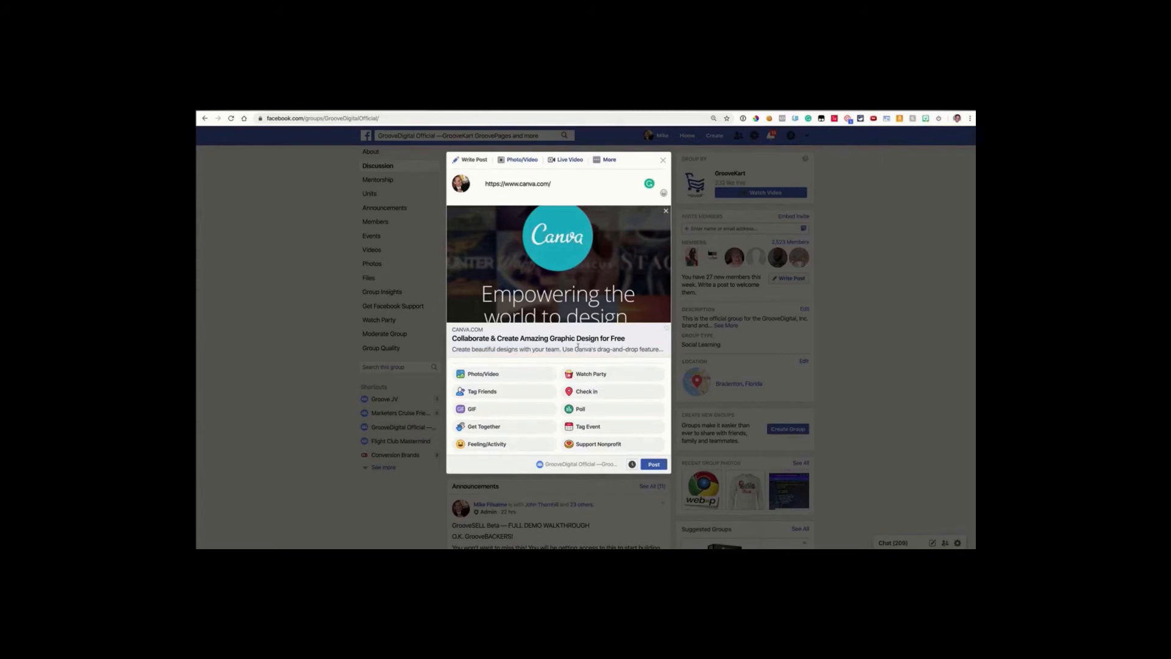
{"action": "scroll", "coordinate": [578, 347], "scroll_direction": "up", "scroll_amount": 1}
{"action": "left_click_drag", "start_coordinate": [561, 197], "coordinate": [485, 196]}
{"action": "scroll", "coordinate": [664, 179], "scroll_direction": "up", "scroll_amount": 1}
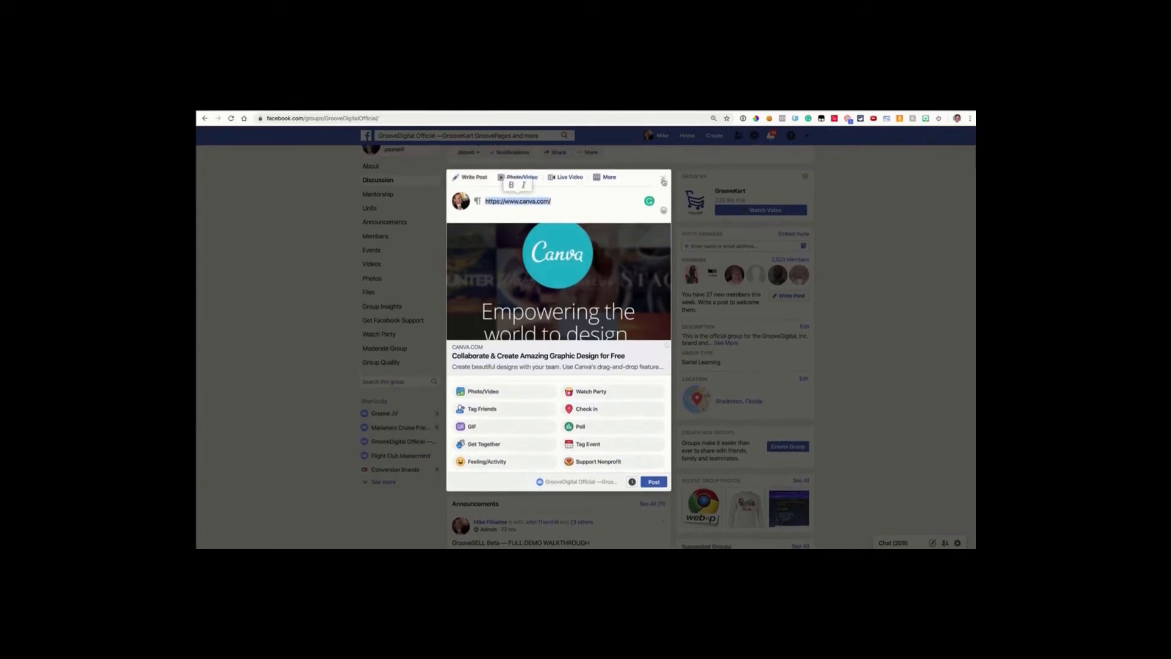
{"action": "left_click", "coordinate": [664, 181]}
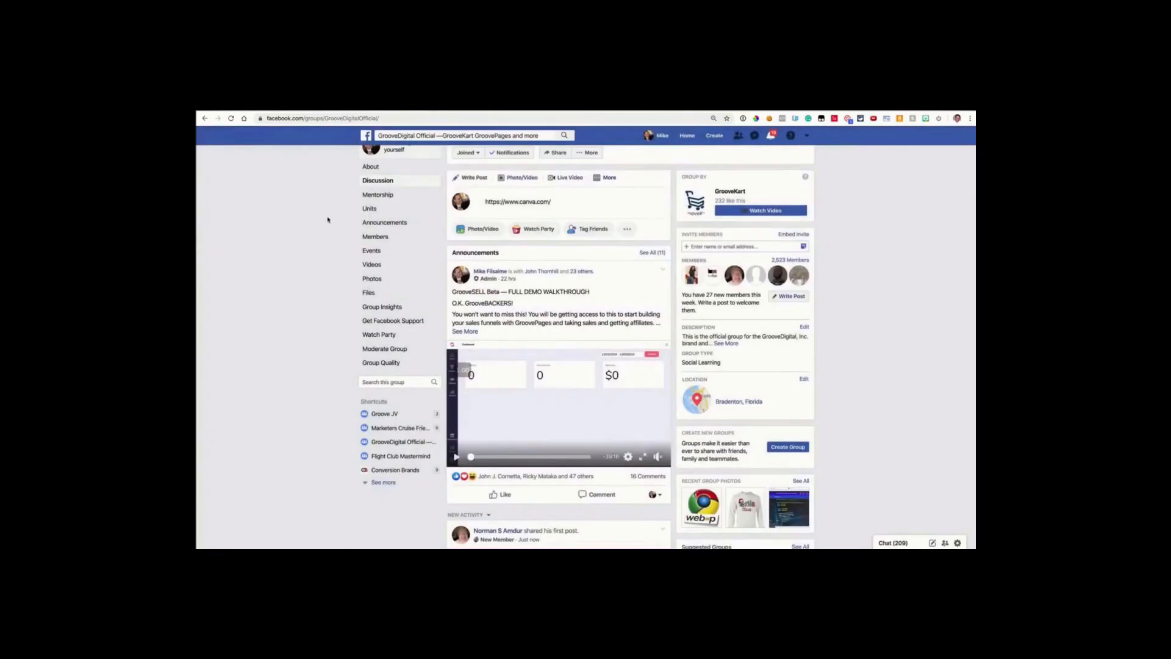
{"action": "scroll", "coordinate": [326, 220], "scroll_direction": "up", "scroll_amount": 1}
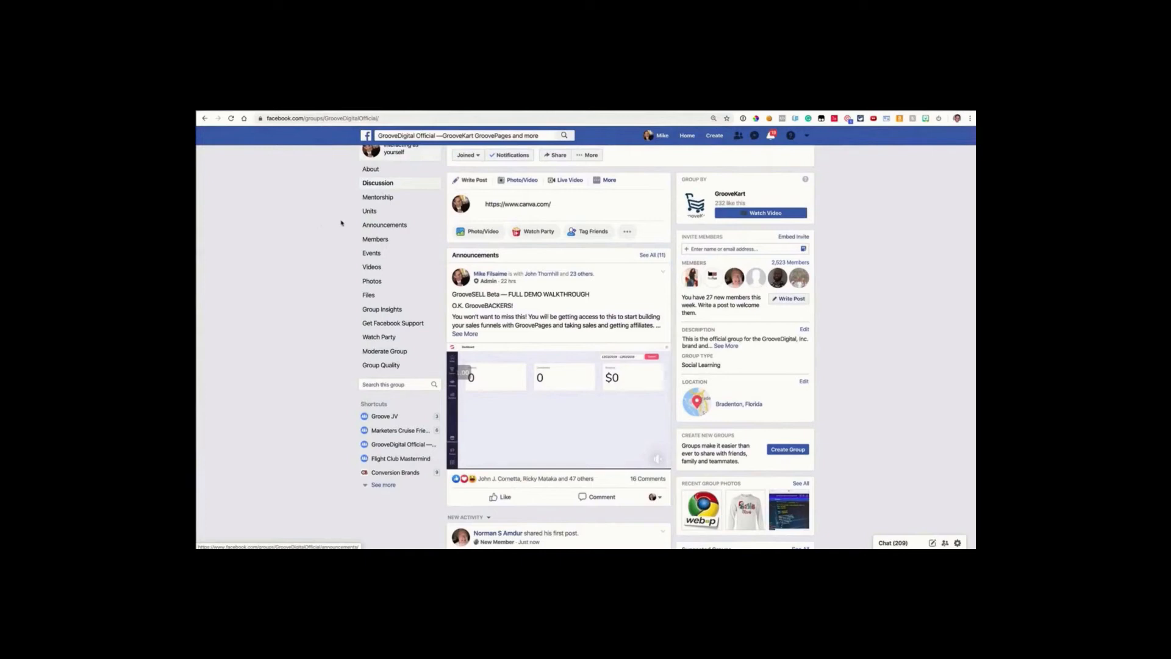
Switch to Canva and start a YouTube Thumbnail design.
{"action": "key", "text": "ctrl+Tab"}
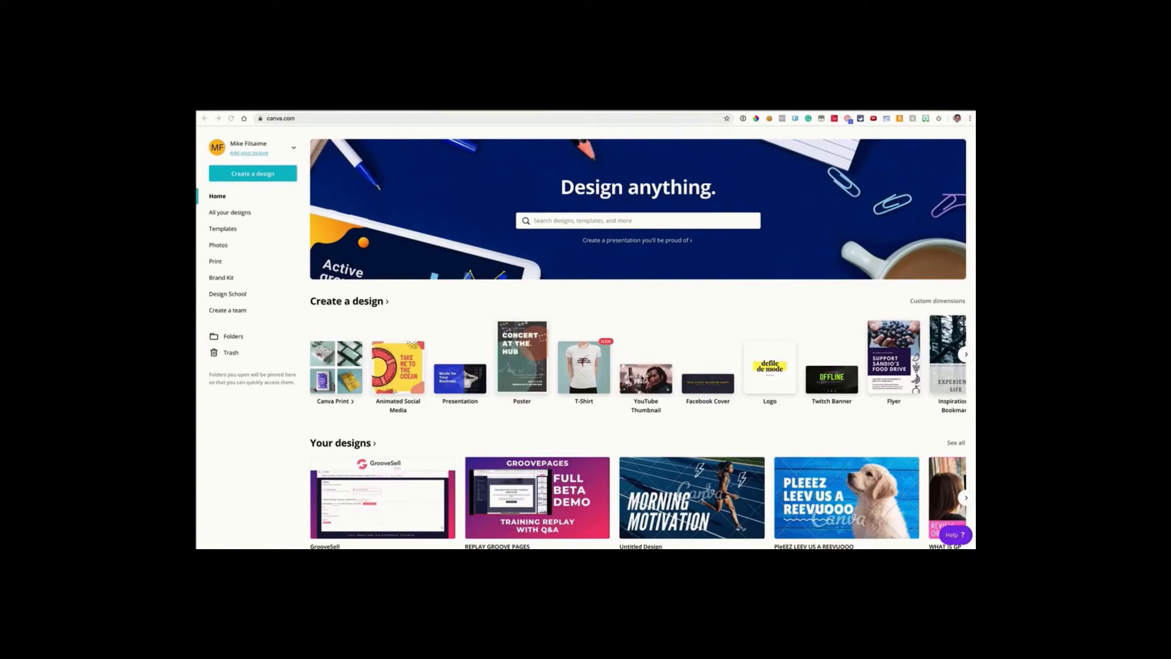
{"action": "left_click", "coordinate": [641, 378]}
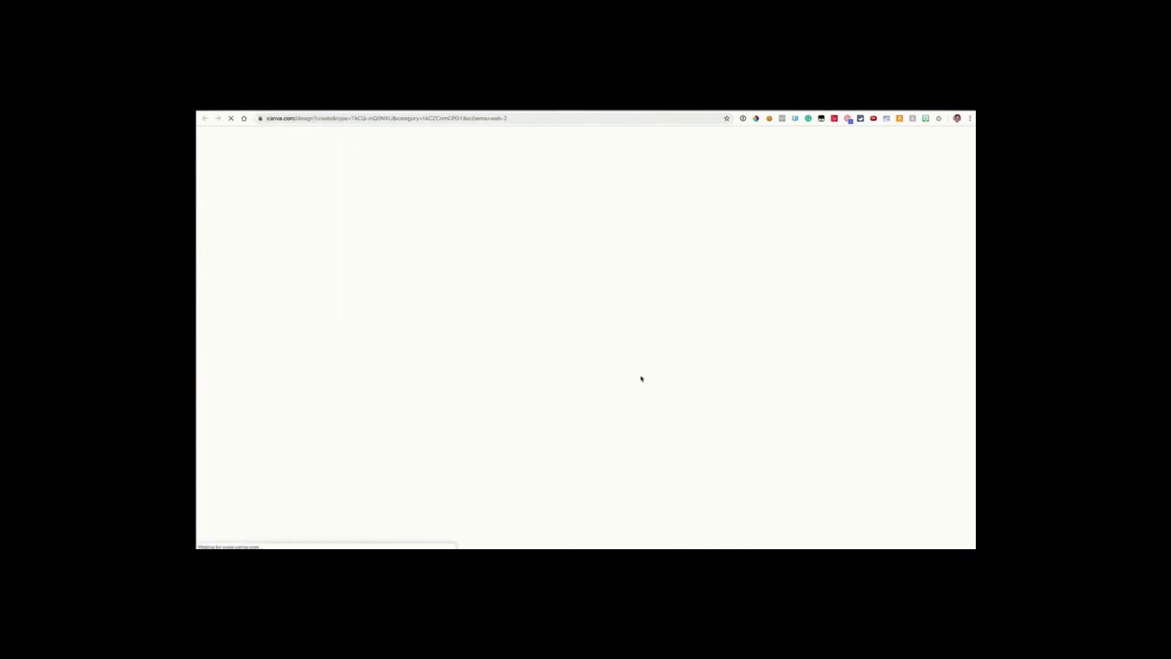
Try the "How to Train Your Puppy" and "Safari" thumbnail templates on the canvas.
{"action": "scroll", "coordinate": [314, 275], "scroll_direction": "down", "scroll_amount": 2}
{"action": "scroll", "coordinate": [314, 275], "scroll_direction": "down", "scroll_amount": 1}
{"action": "left_click", "coordinate": [317, 278]}
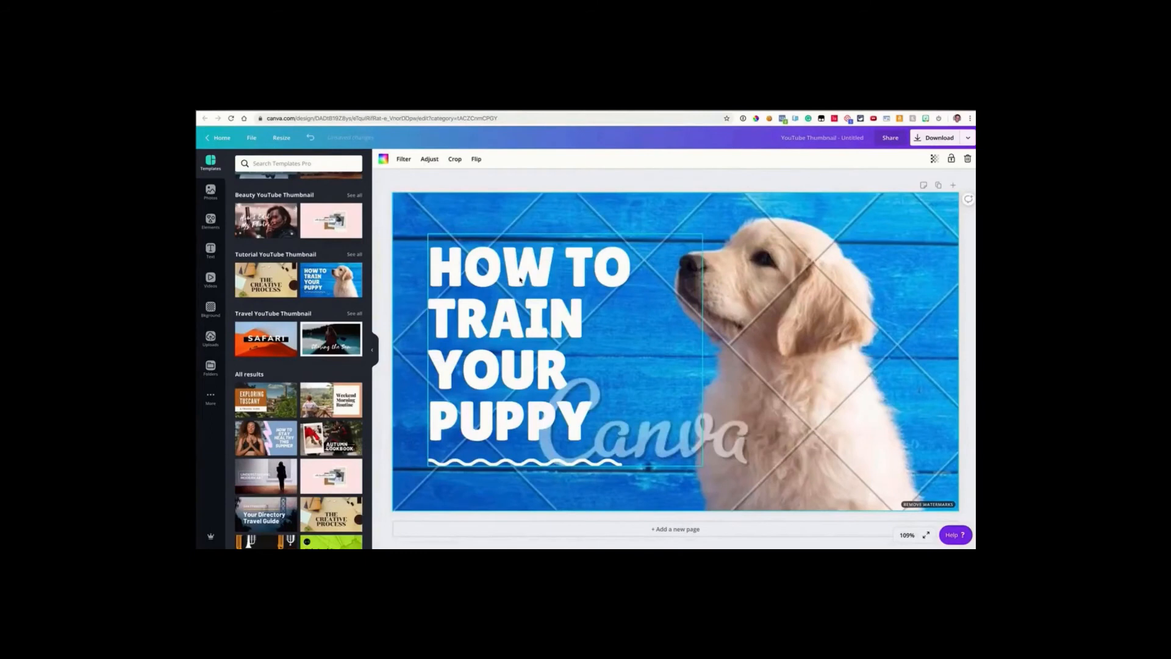
{"action": "left_click", "coordinate": [274, 344]}
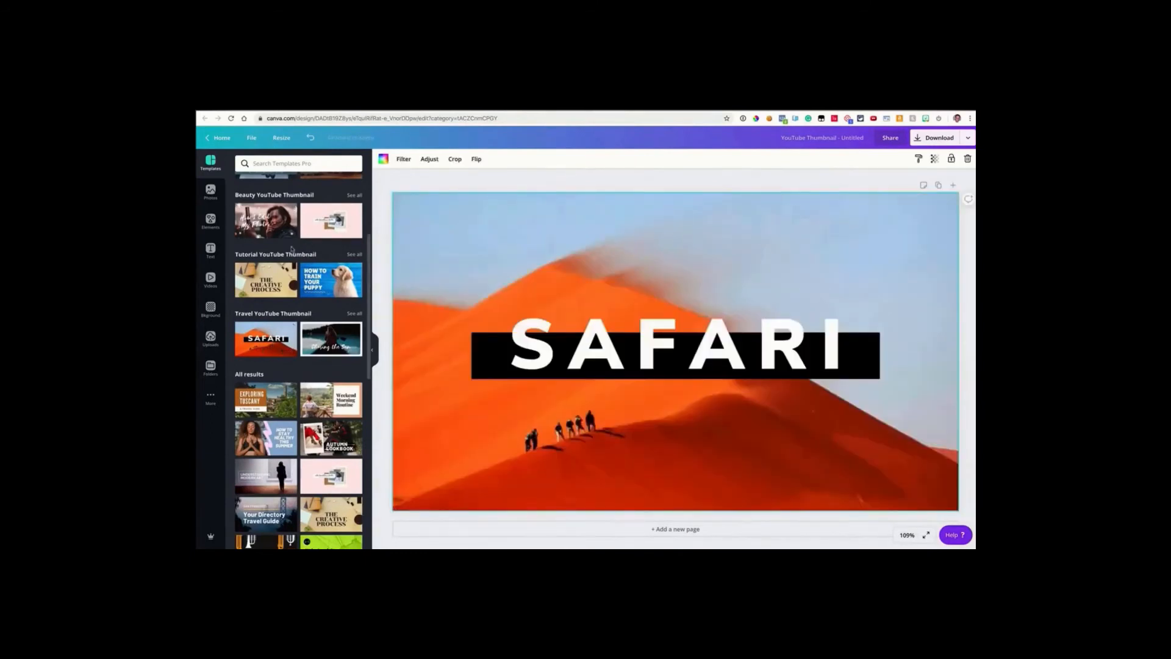
Apply the recently used "The Body Builder's Diet" template to the canvas and download the design as a PNG.
{"action": "scroll", "coordinate": [293, 249], "scroll_direction": "up", "scroll_amount": 2}
{"action": "scroll", "coordinate": [292, 250], "scroll_direction": "up", "scroll_amount": 2}
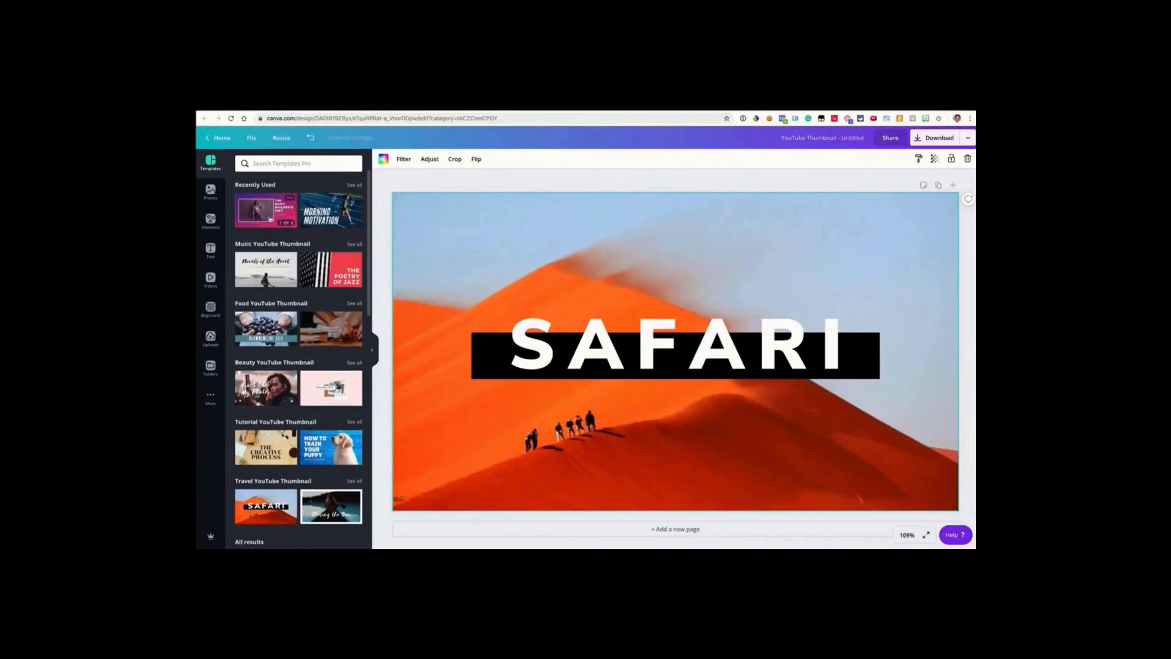
{"action": "left_click", "coordinate": [270, 220]}
{"action": "left_click", "coordinate": [270, 224]}
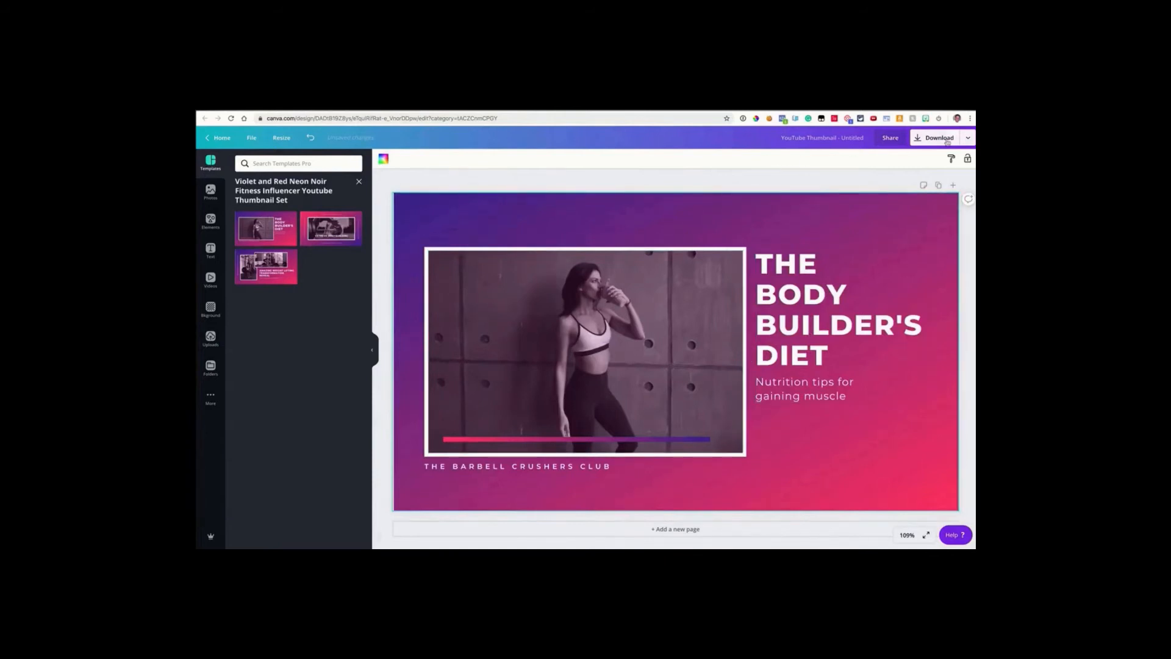
{"action": "left_click", "coordinate": [943, 139]}
{"action": "left_click", "coordinate": [886, 294]}
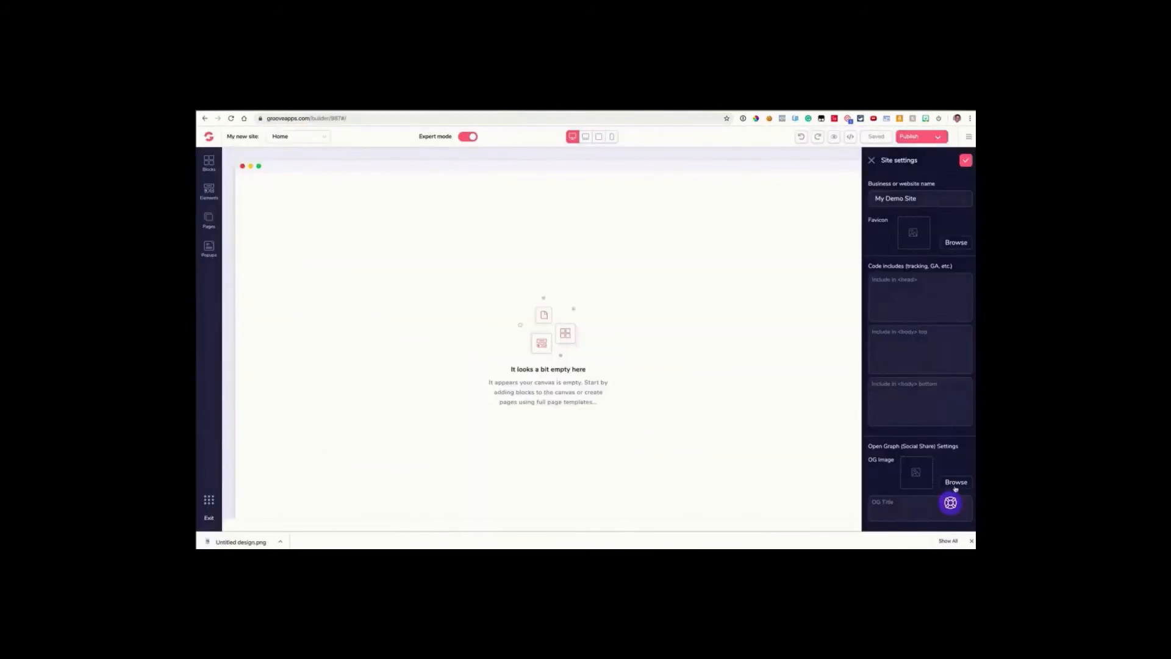
In GrooveApps, upload "Untitled design.png" from Downloads to the image library and set it as the site's OG image.
{"action": "left_click", "coordinate": [953, 483]}
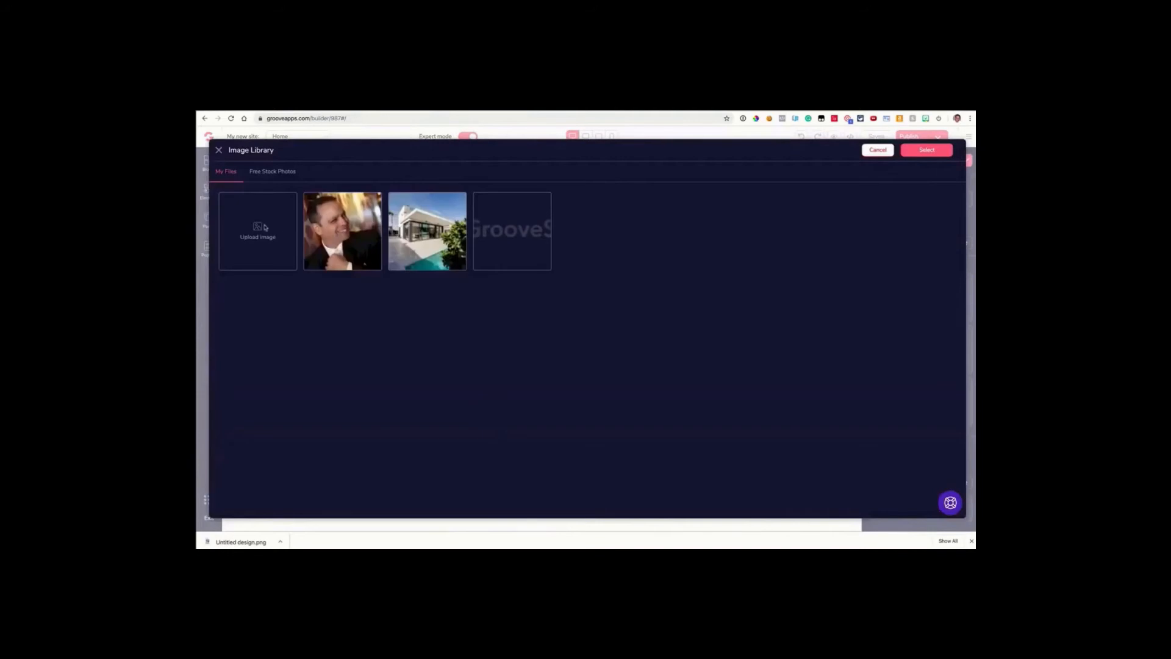
{"action": "left_click", "coordinate": [260, 228]}
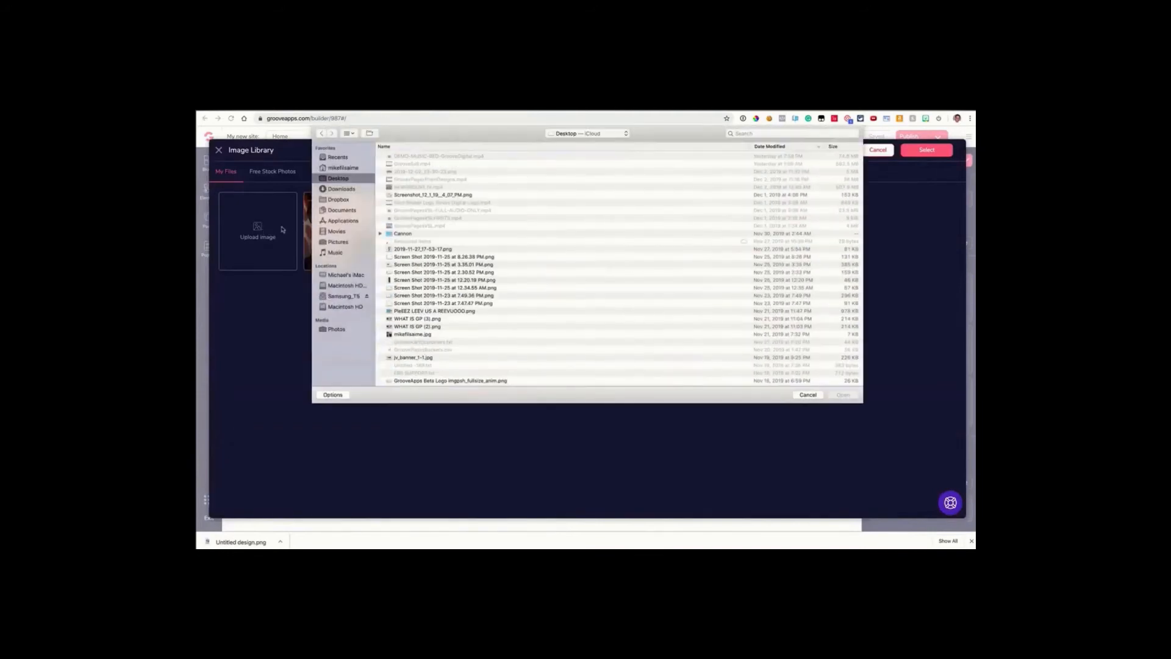
{"action": "left_click", "coordinate": [348, 190]}
{"action": "left_click", "coordinate": [417, 157]}
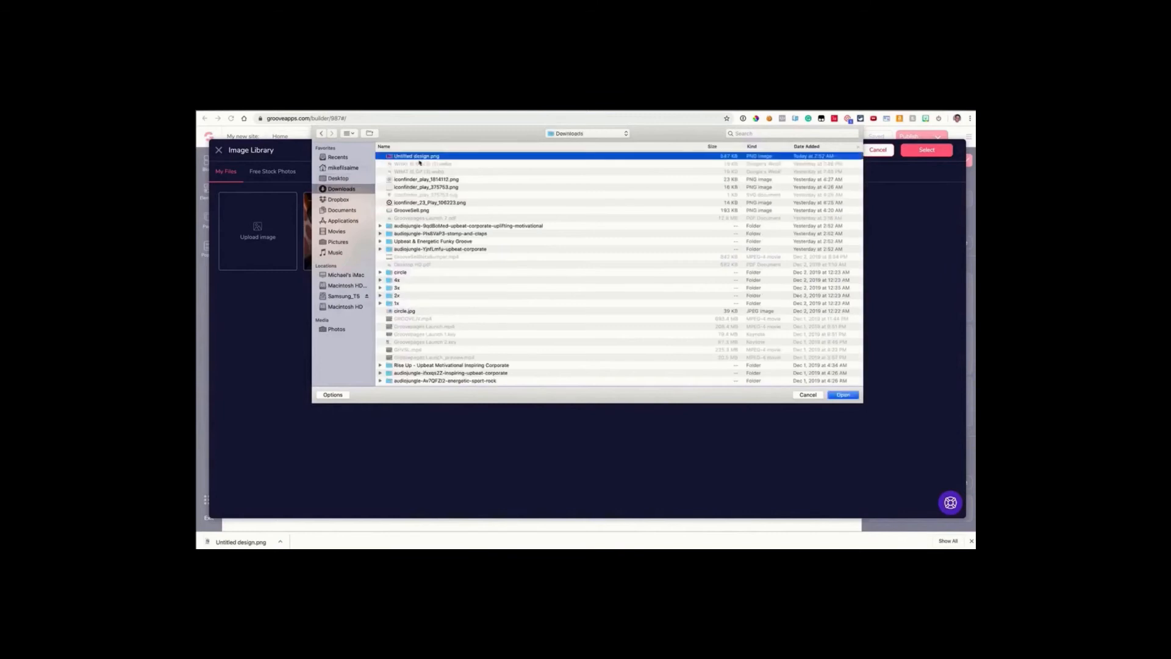
{"action": "left_click", "coordinate": [843, 395]}
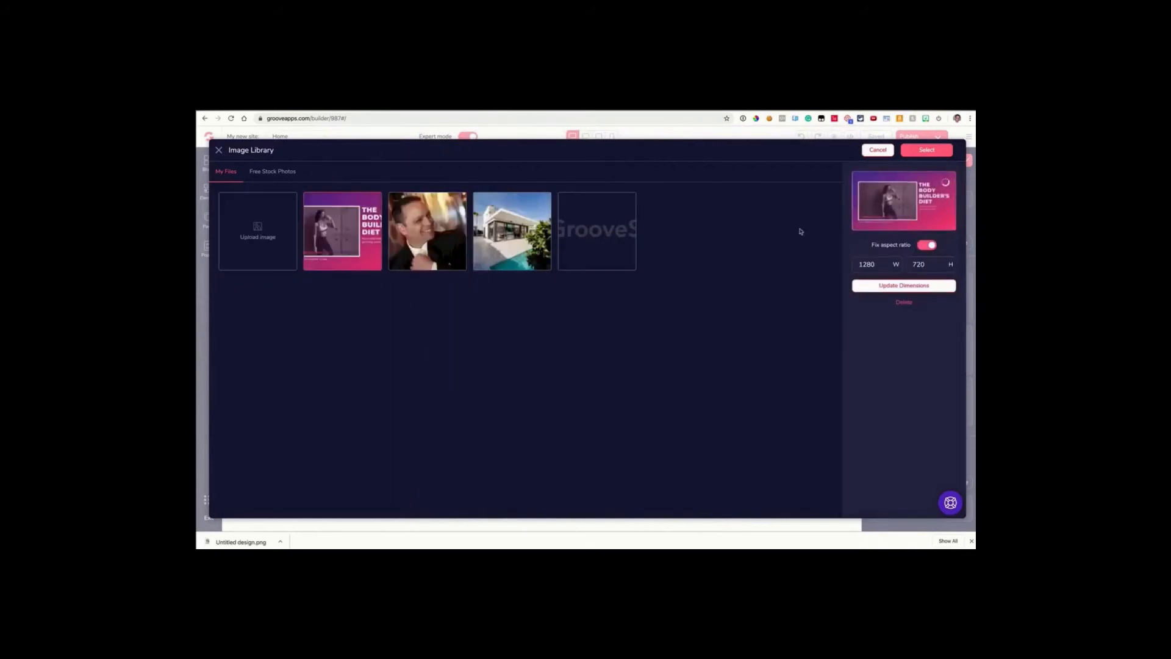
{"action": "left_click", "coordinate": [925, 154]}
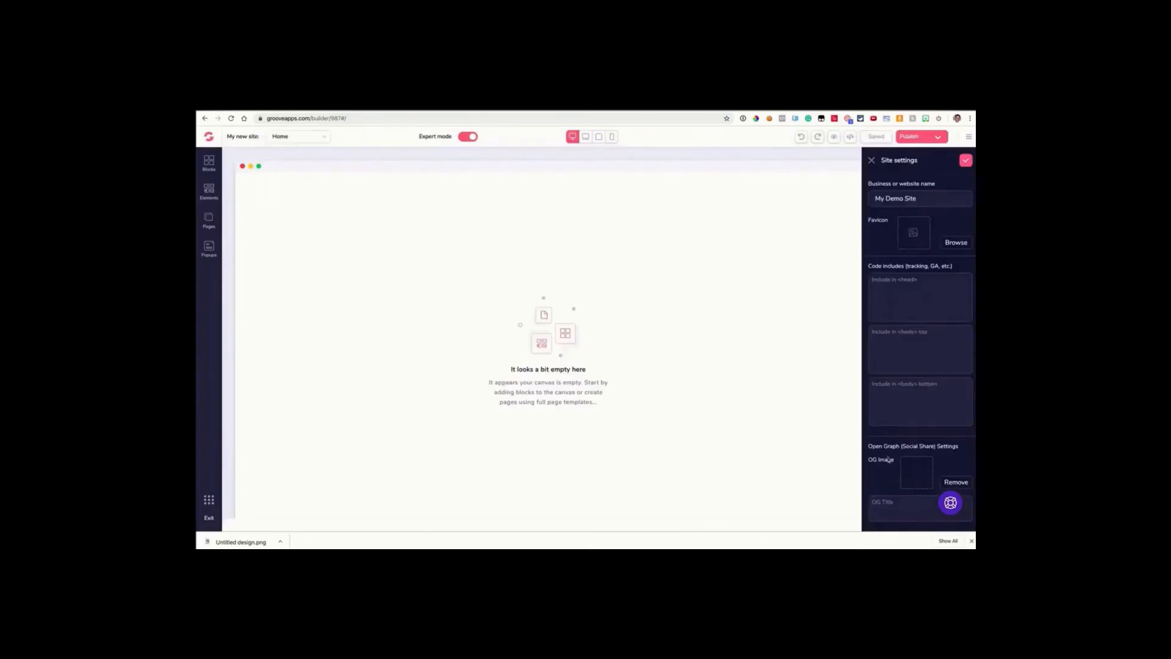
{"action": "left_click", "coordinate": [894, 500]}
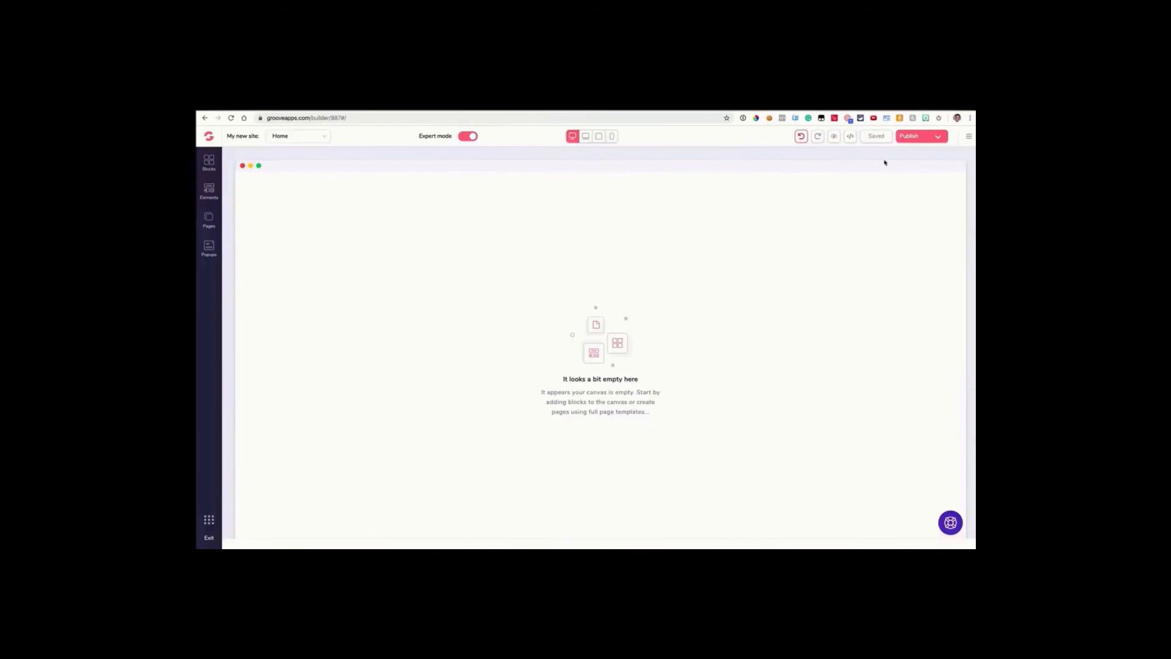
Hide the browser's extension icons beside the address bar, leaving only the extension manager.
{"action": "left_click", "coordinate": [939, 121]}
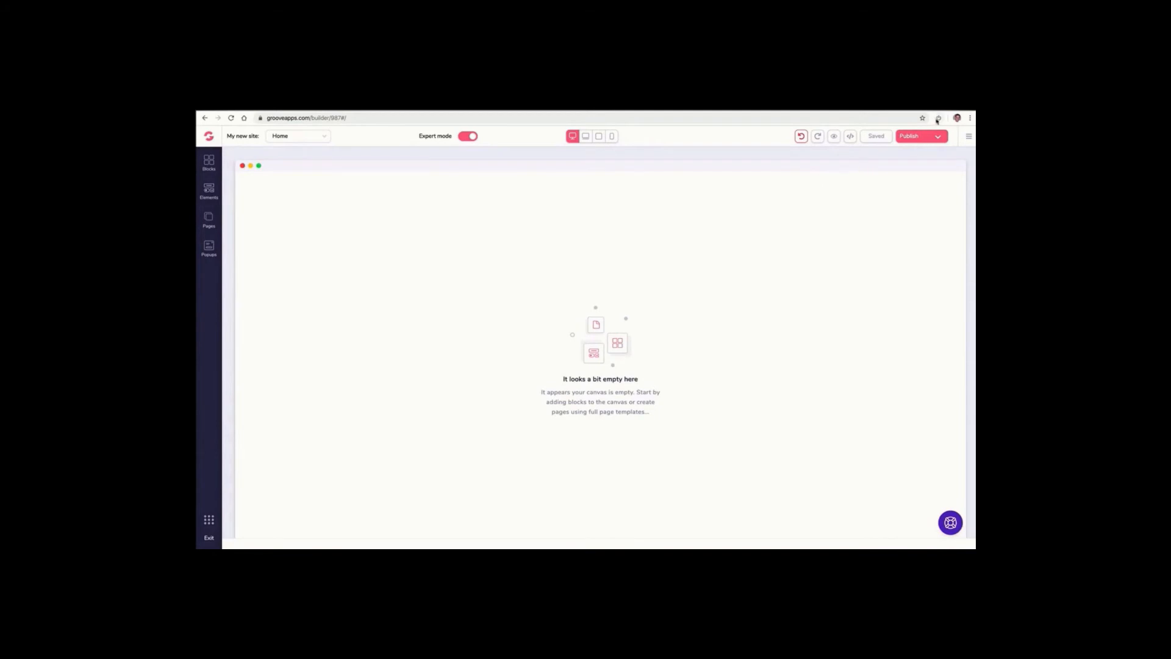
{"action": "left_click_drag", "start_coordinate": [931, 121], "coordinate": [733, 122]}
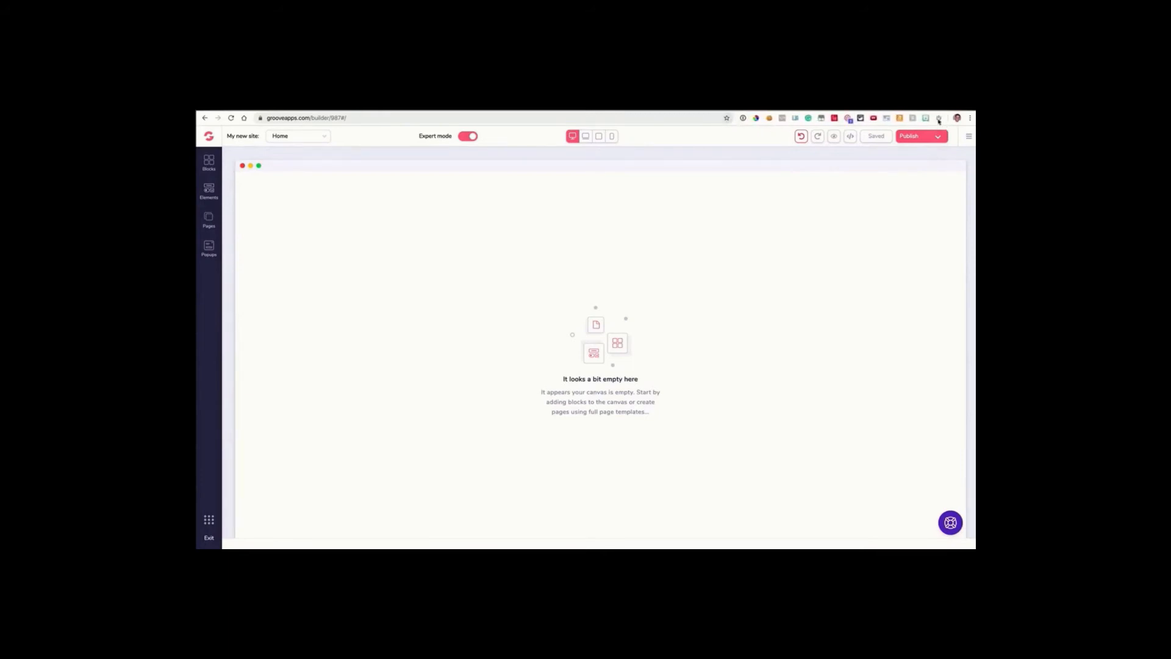
{"action": "left_click", "coordinate": [939, 120]}
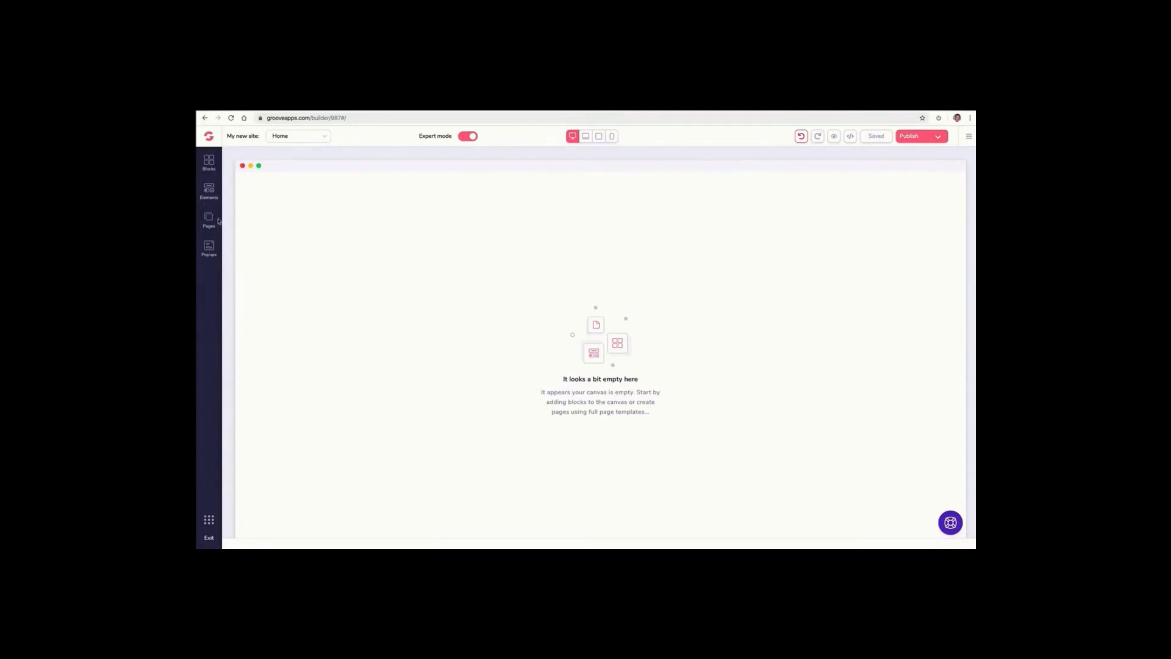
Browse the premium and wireframe block categories and look through all the wireframe blocks.
{"action": "left_click", "coordinate": [209, 163]}
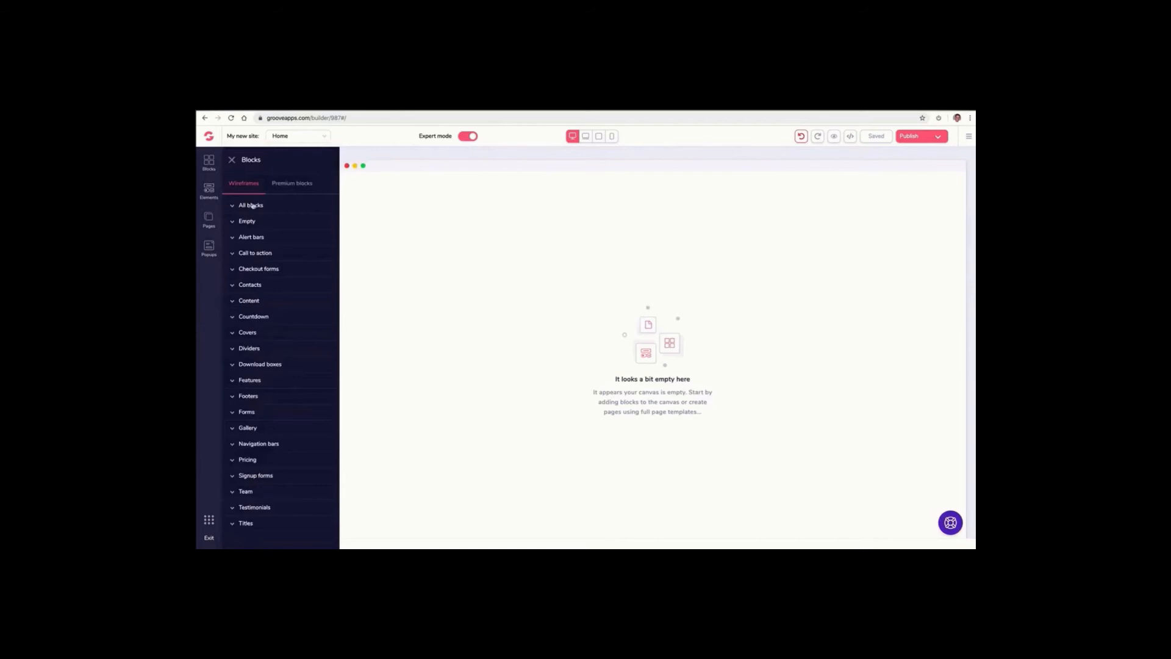
{"action": "left_click", "coordinate": [303, 184]}
{"action": "left_click", "coordinate": [253, 185]}
{"action": "left_click", "coordinate": [255, 206]}
{"action": "scroll", "coordinate": [281, 240], "scroll_direction": "down", "scroll_amount": 5}
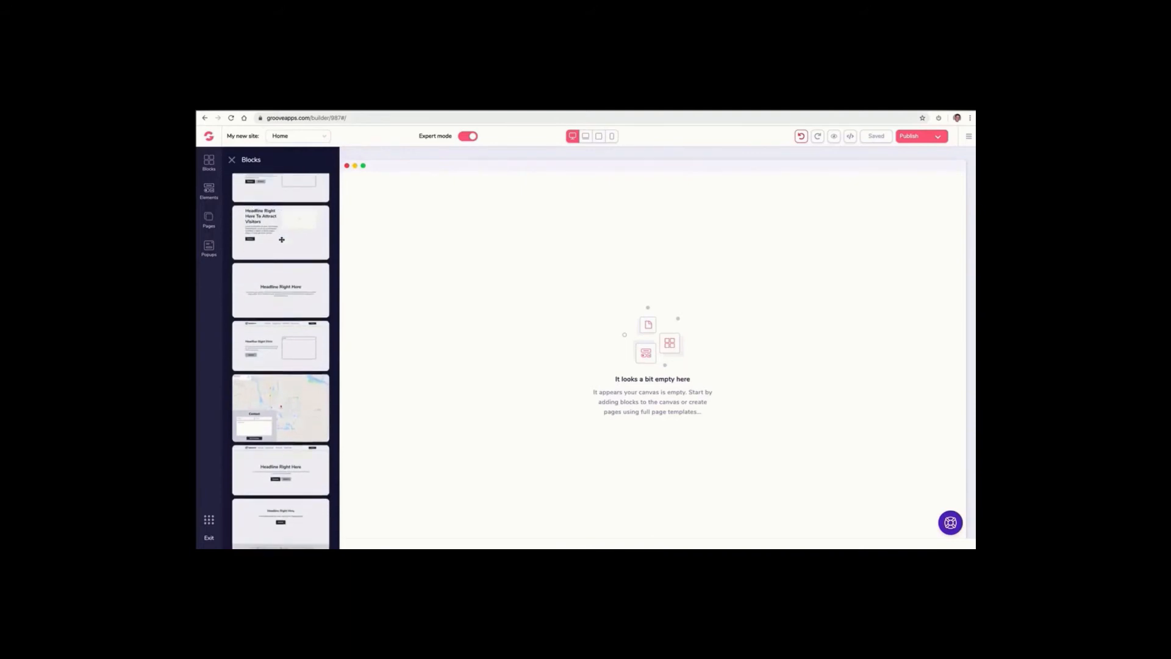
{"action": "scroll", "coordinate": [282, 239], "scroll_direction": "down", "scroll_amount": 1}
{"action": "scroll", "coordinate": [282, 240], "scroll_direction": "down", "scroll_amount": 5}
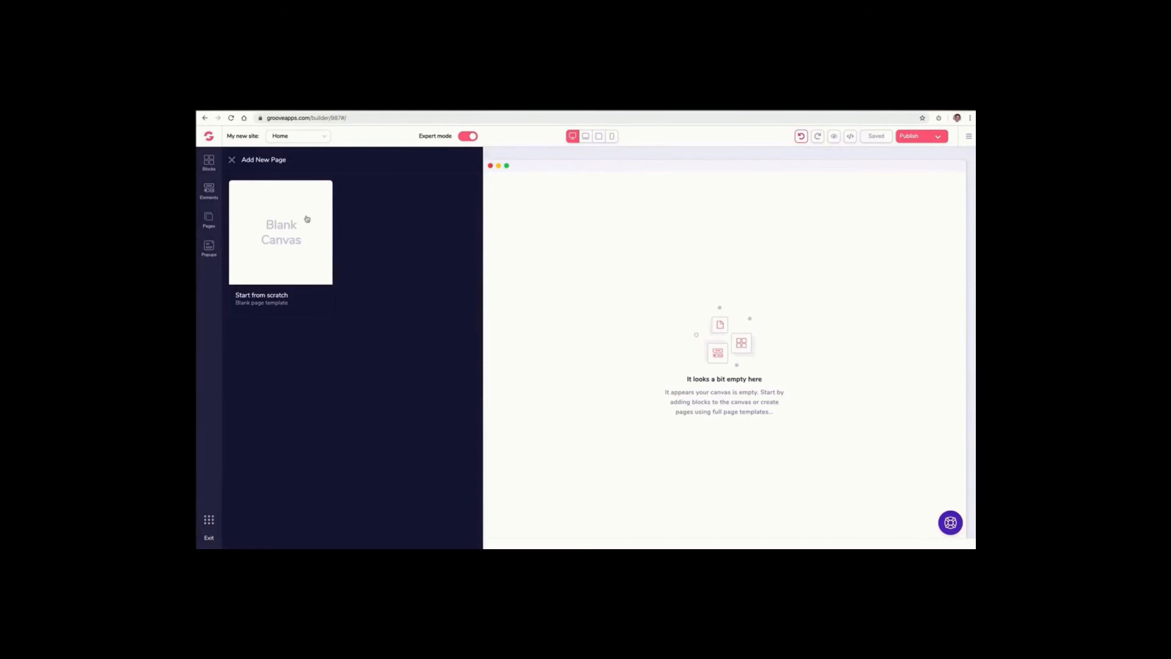
Add a new page from the blank canvas template and rename it "About".
{"action": "left_click", "coordinate": [307, 219]}
{"action": "left_click", "coordinate": [322, 228]}
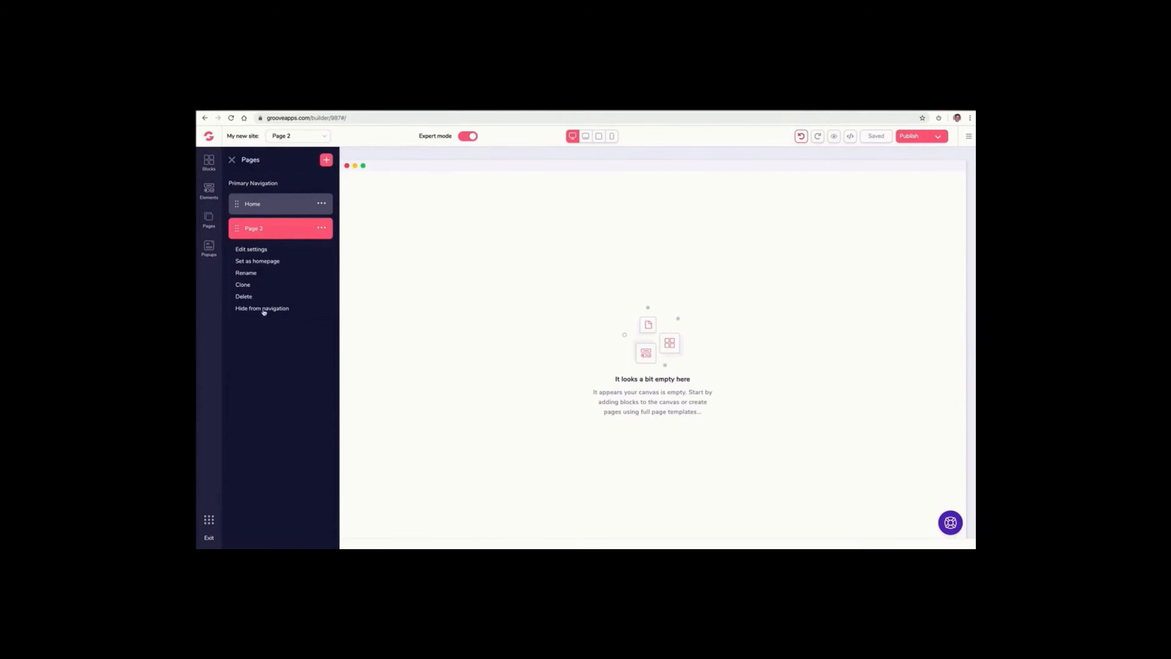
{"action": "left_click", "coordinate": [250, 273]}
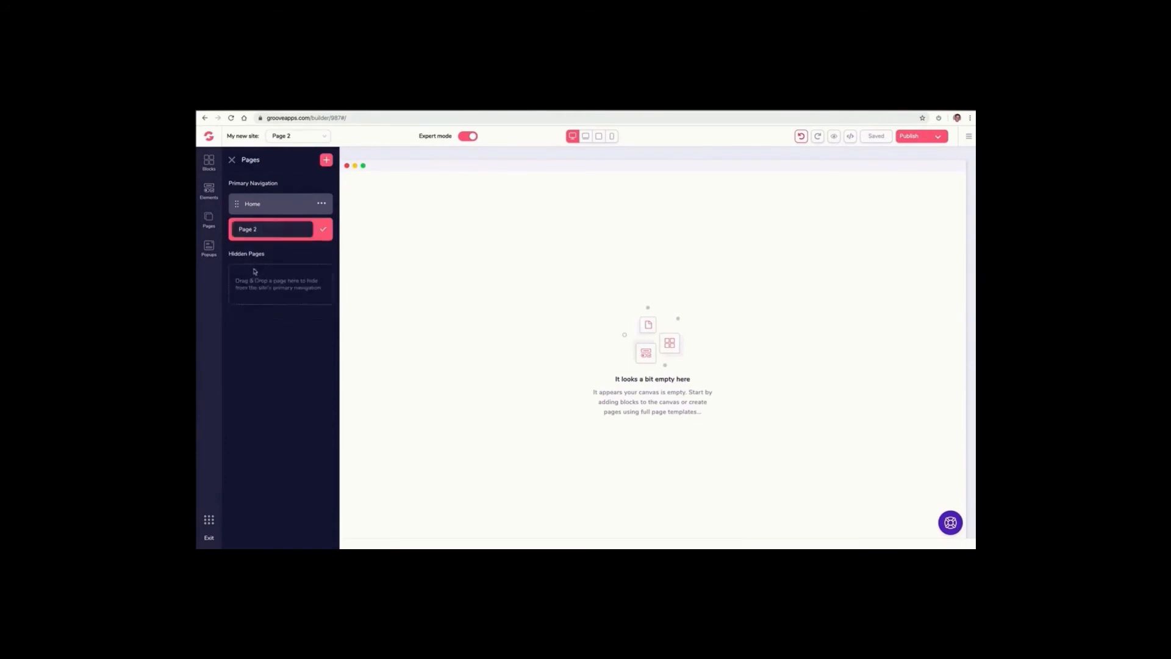
{"action": "type", "text": "BAou"}
{"action": "key", "text": "ctrl+a"}
{"action": "type", "text": "Abou"}
{"action": "left_click", "coordinate": [323, 229]}
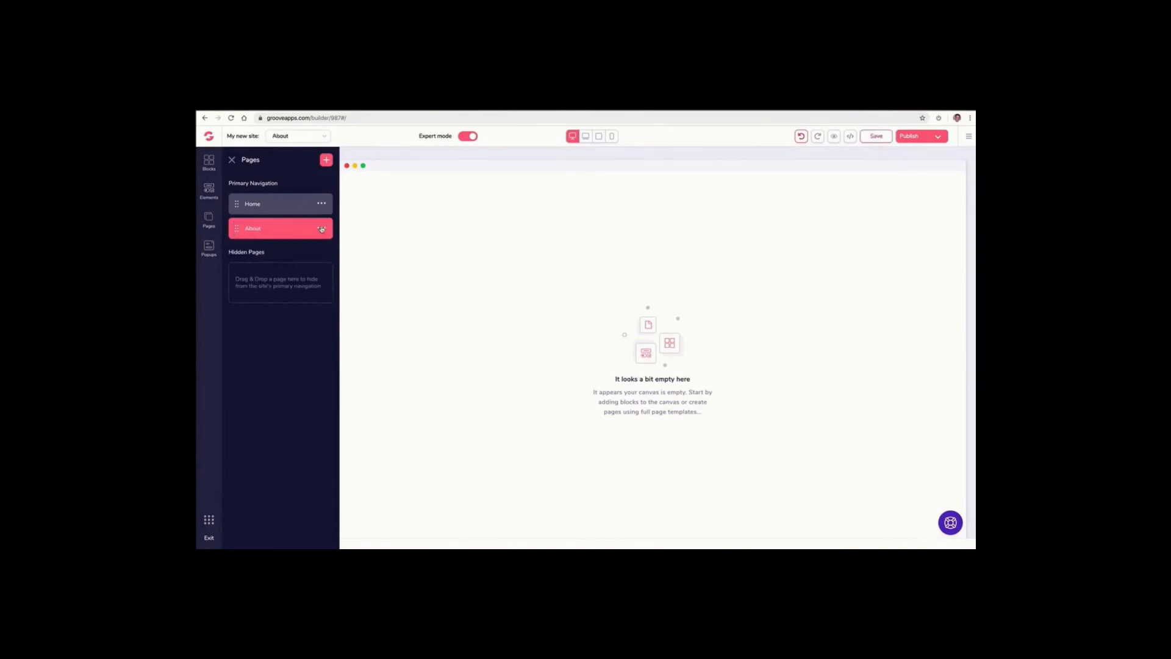
Add a third page from the blank canvas template and rename it "Contact".
{"action": "left_click", "coordinate": [326, 160]}
{"action": "left_click", "coordinate": [291, 214]}
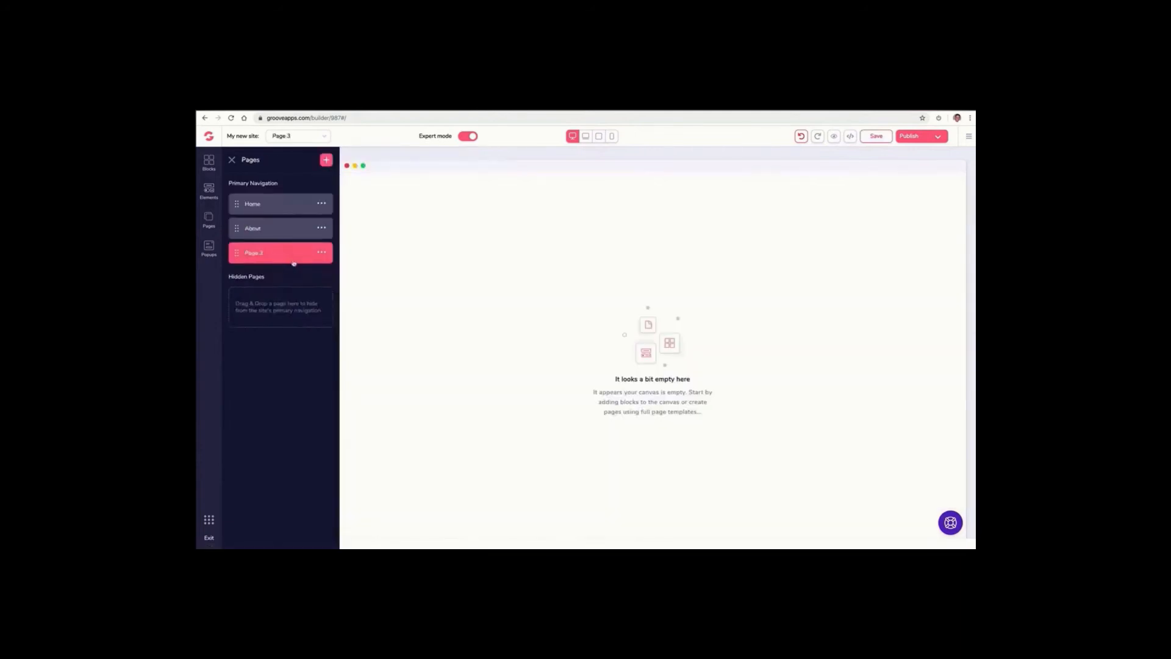
{"action": "left_click", "coordinate": [322, 253]}
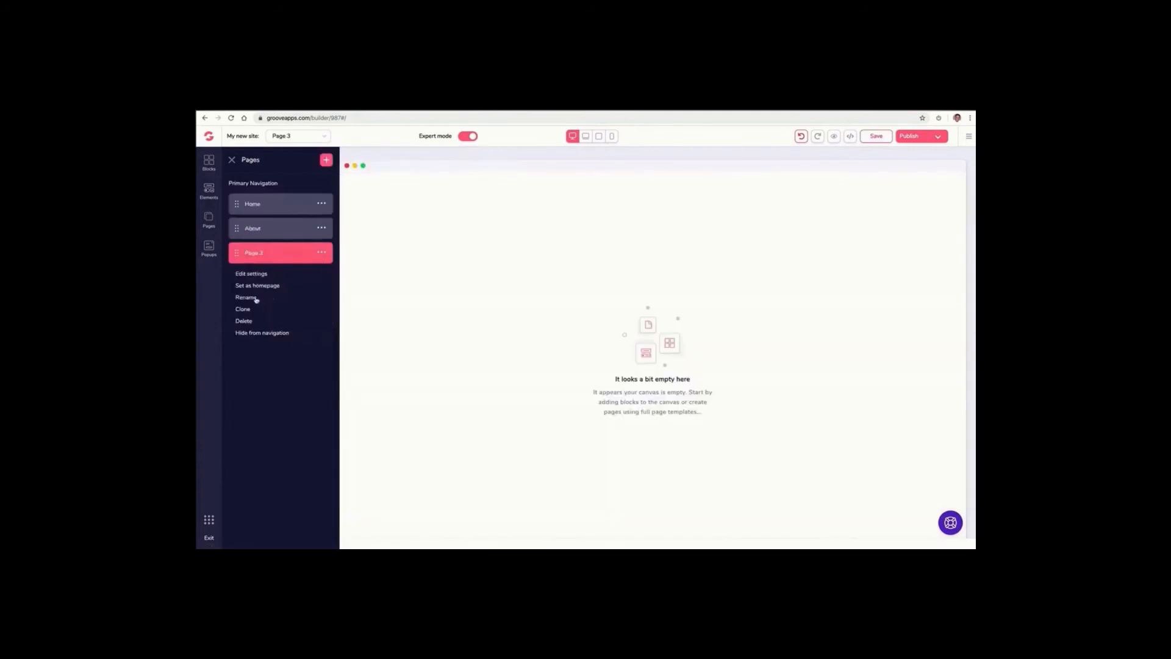
{"action": "left_click", "coordinate": [256, 300]}
{"action": "triple_click", "coordinate": [276, 255]}
{"action": "type", "text": "Contact"}
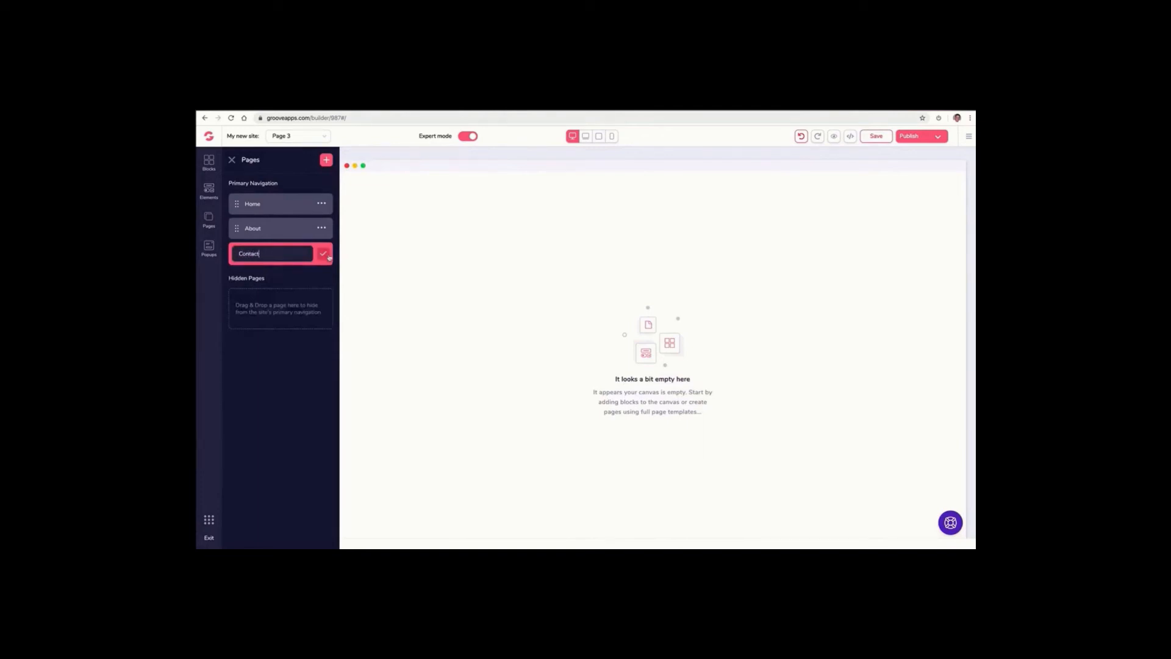
{"action": "left_click", "coordinate": [329, 257]}
Add a fourth page from the blank canvas template and rename it "Media".
{"action": "left_click", "coordinate": [326, 160]}
{"action": "left_click", "coordinate": [298, 229]}
{"action": "left_click", "coordinate": [322, 278]}
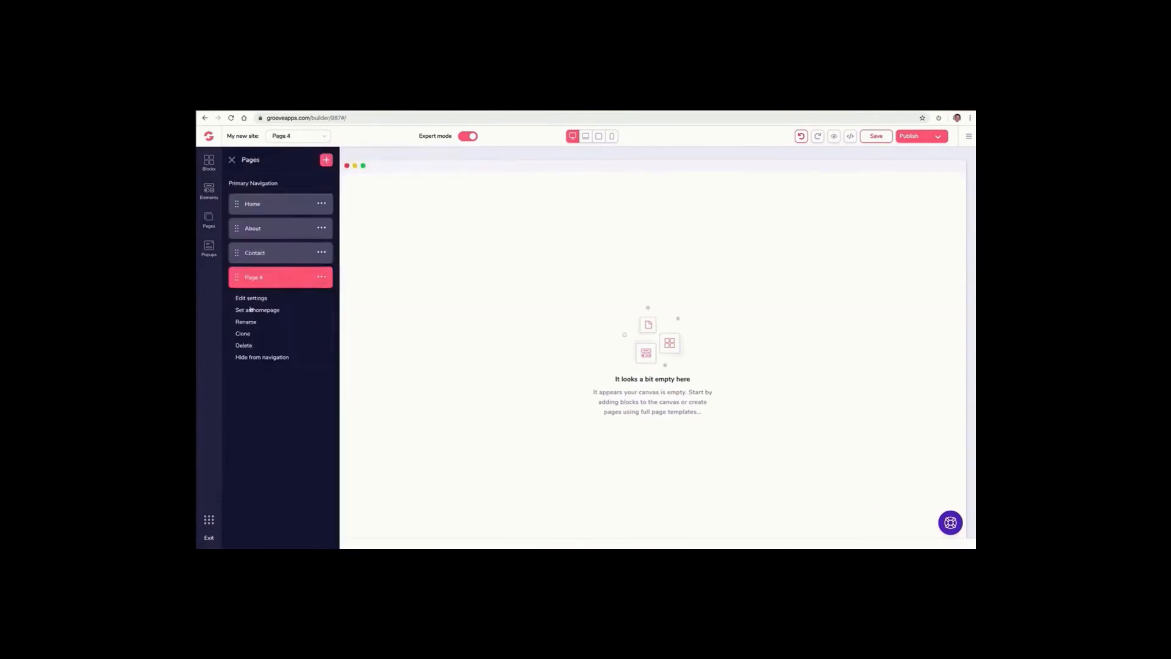
{"action": "left_click", "coordinate": [246, 322]}
{"action": "type", "text": "Media"}
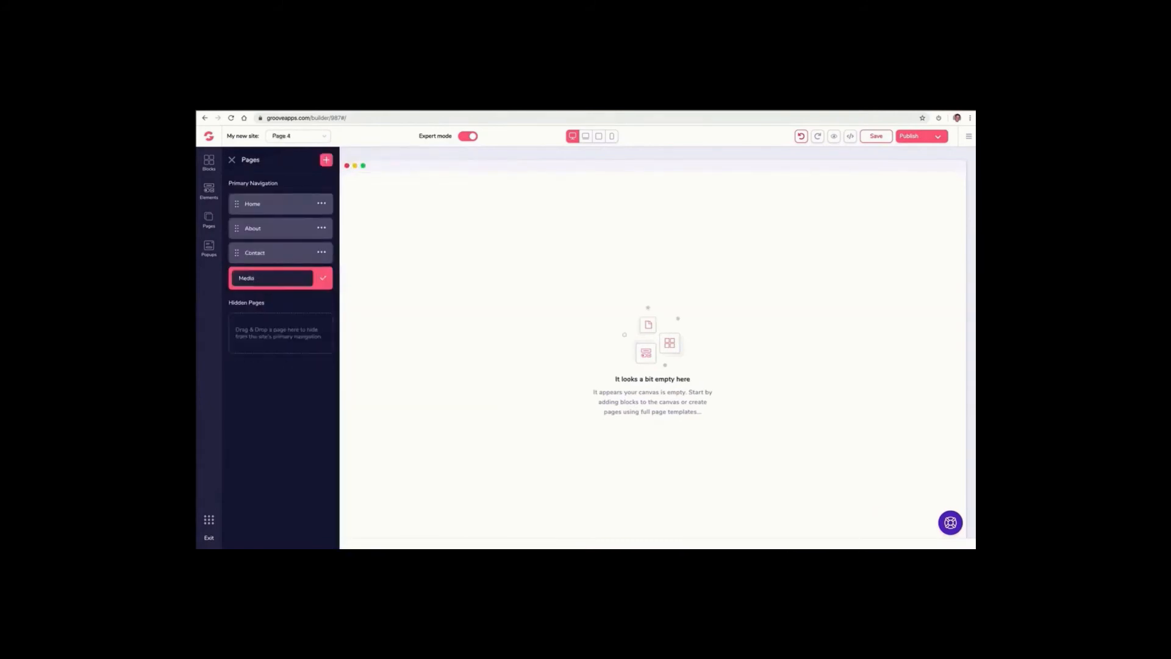
{"action": "left_click", "coordinate": [322, 281]}
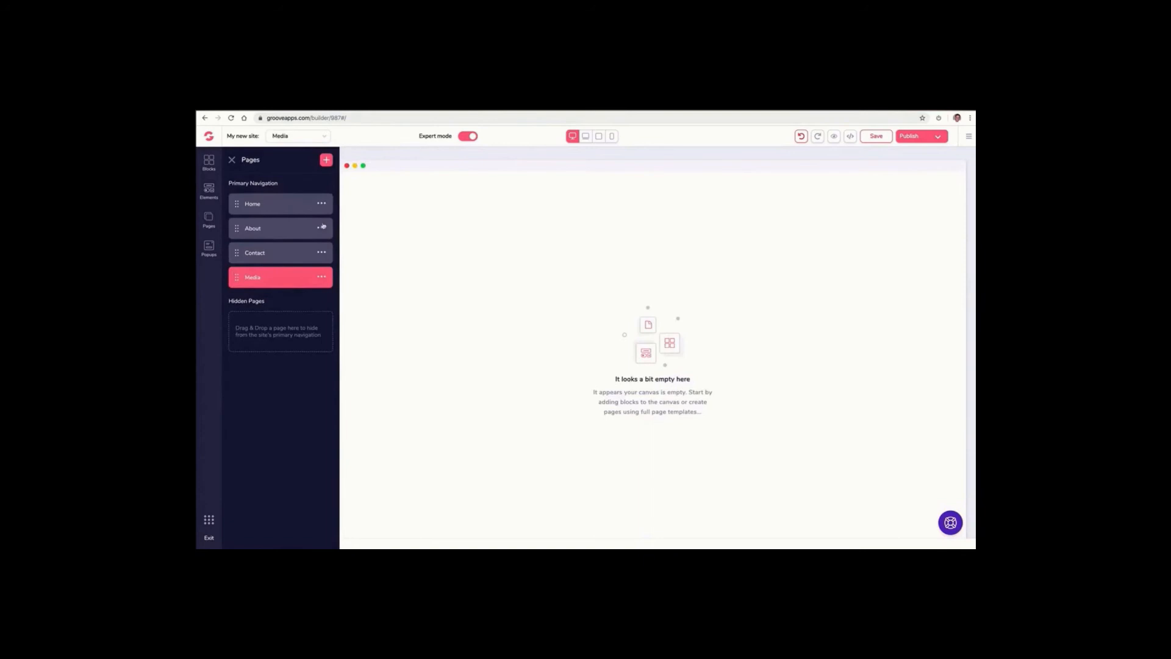
Add a fifth page from the blank canvas template and rename it "Support".
{"action": "left_click", "coordinate": [327, 160]}
{"action": "left_click", "coordinate": [290, 239]}
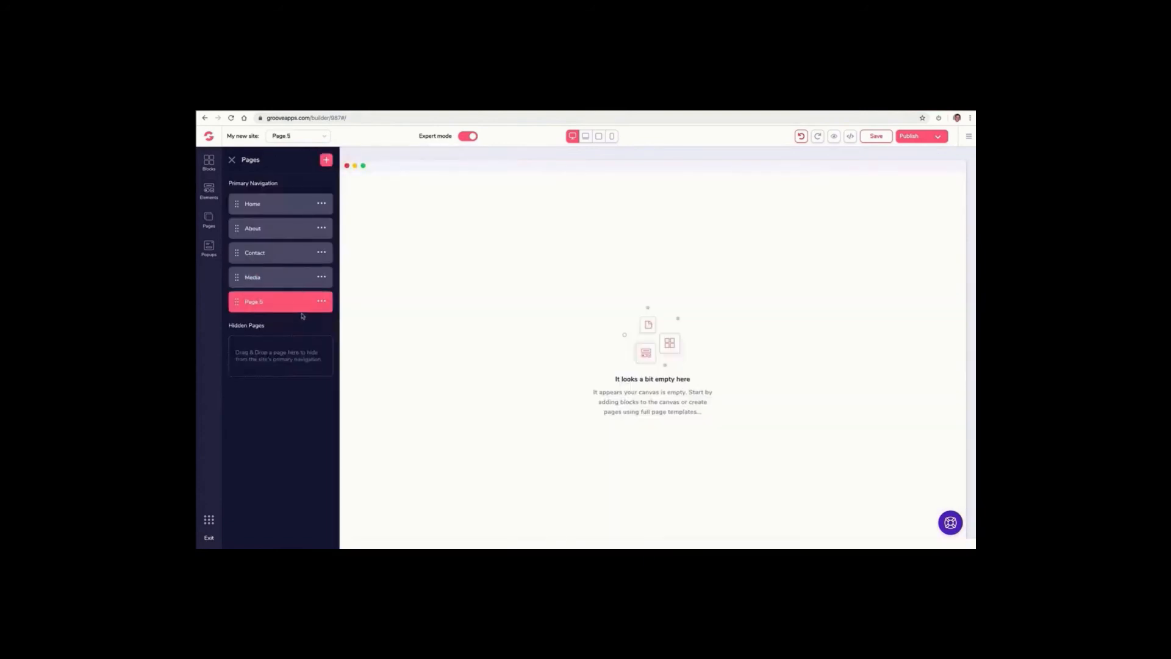
{"action": "left_click", "coordinate": [322, 302]}
{"action": "left_click", "coordinate": [262, 346]}
{"action": "triple_click", "coordinate": [290, 305]}
{"action": "type", "text": "Support"}
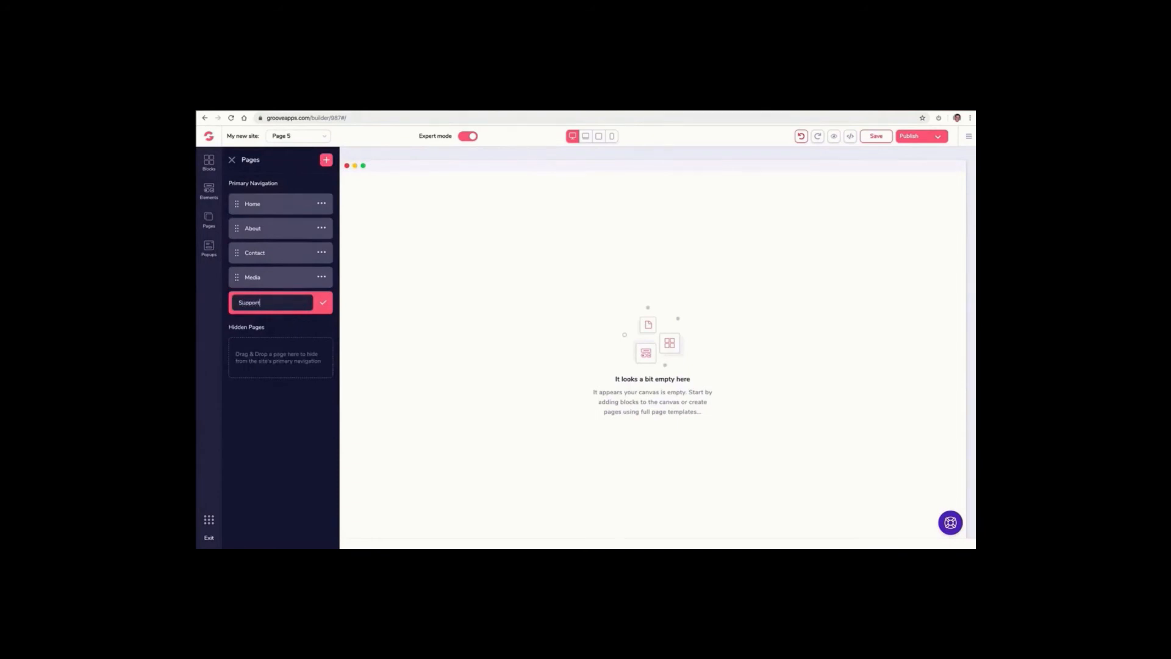
{"action": "left_click", "coordinate": [322, 304]}
Add a sixth page from the blank canvas template and rename it "Free Ebook".
{"action": "left_click", "coordinate": [326, 159]}
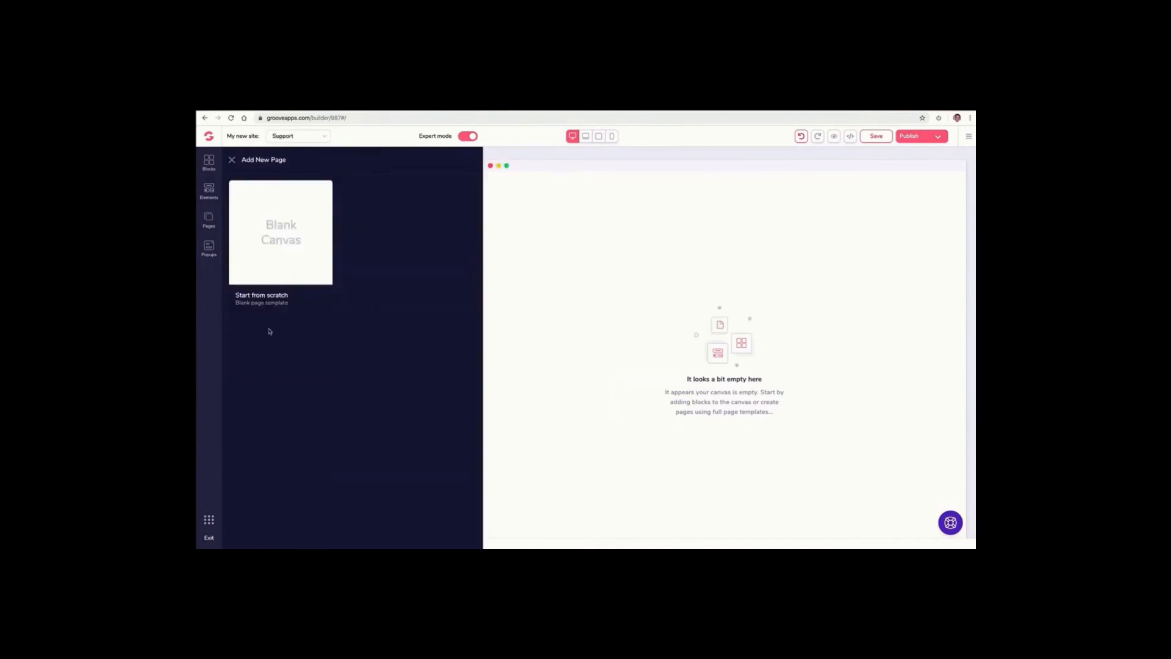
{"action": "left_click", "coordinate": [276, 260]}
{"action": "left_click", "coordinate": [322, 327]}
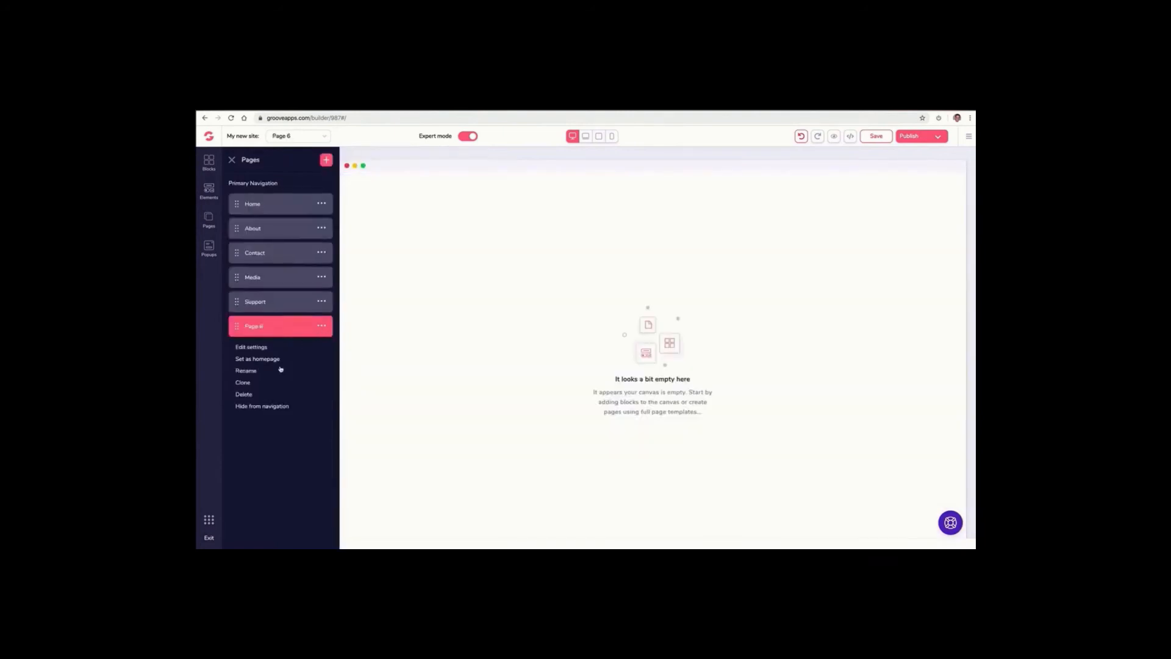
{"action": "left_click", "coordinate": [246, 371]}
{"action": "type", "text": "Fre"}
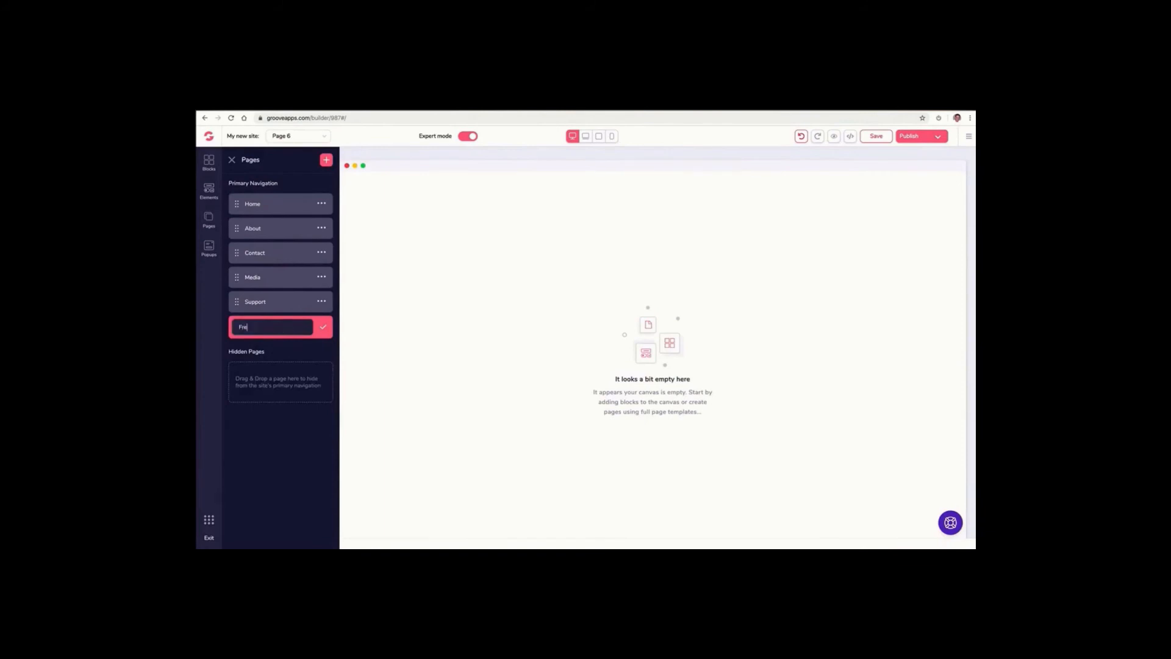
{"action": "type", "text": "e Ebook"}
{"action": "left_click", "coordinate": [321, 333]}
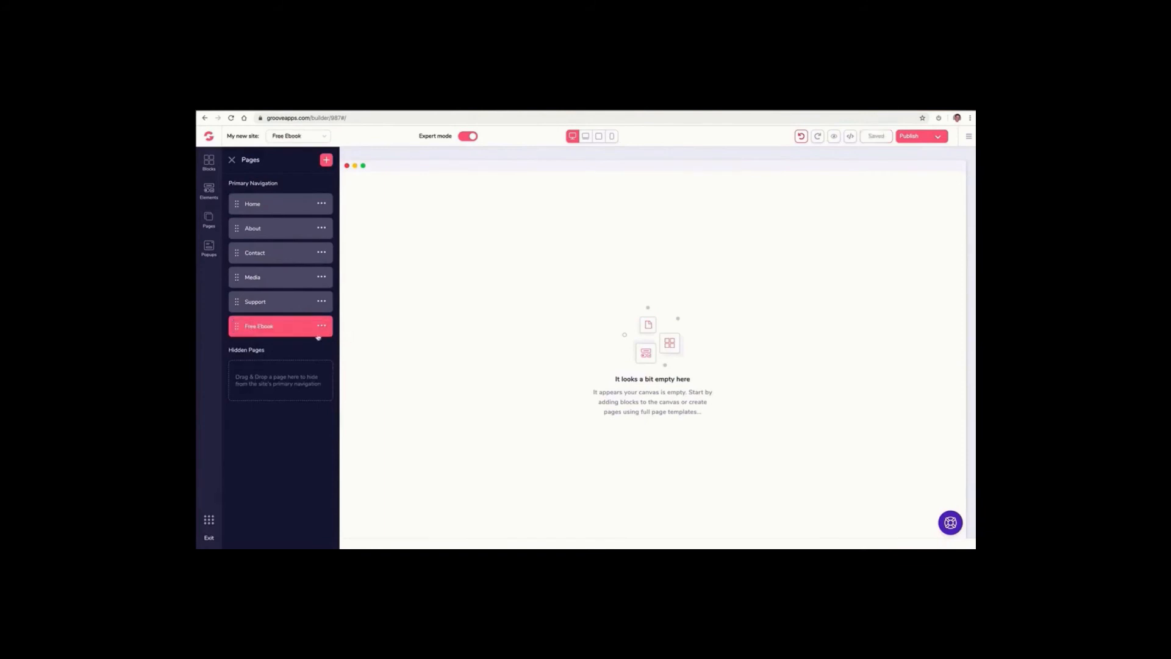
Add a seventh page from the blank canvas template and rename it "ThankYou Download".
{"action": "left_click", "coordinate": [326, 160]}
{"action": "left_click", "coordinate": [280, 230]}
{"action": "left_click", "coordinate": [321, 350]}
{"action": "left_click", "coordinate": [263, 396]}
{"action": "type", "text": "ThankYou Download"}
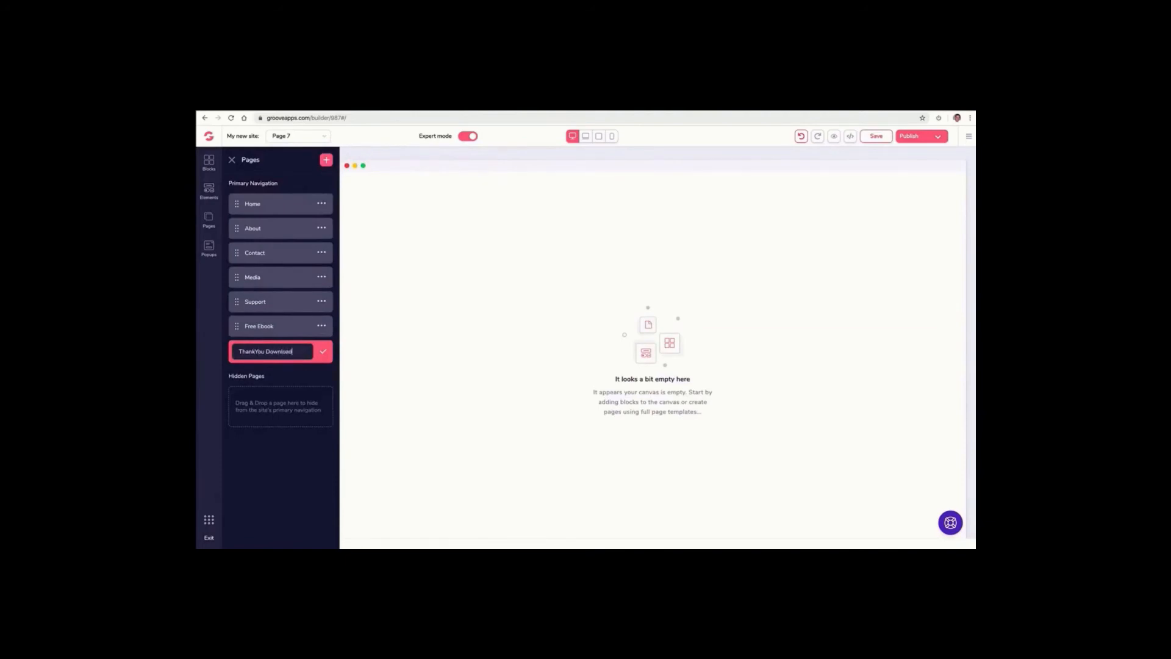
{"action": "left_click", "coordinate": [323, 351]}
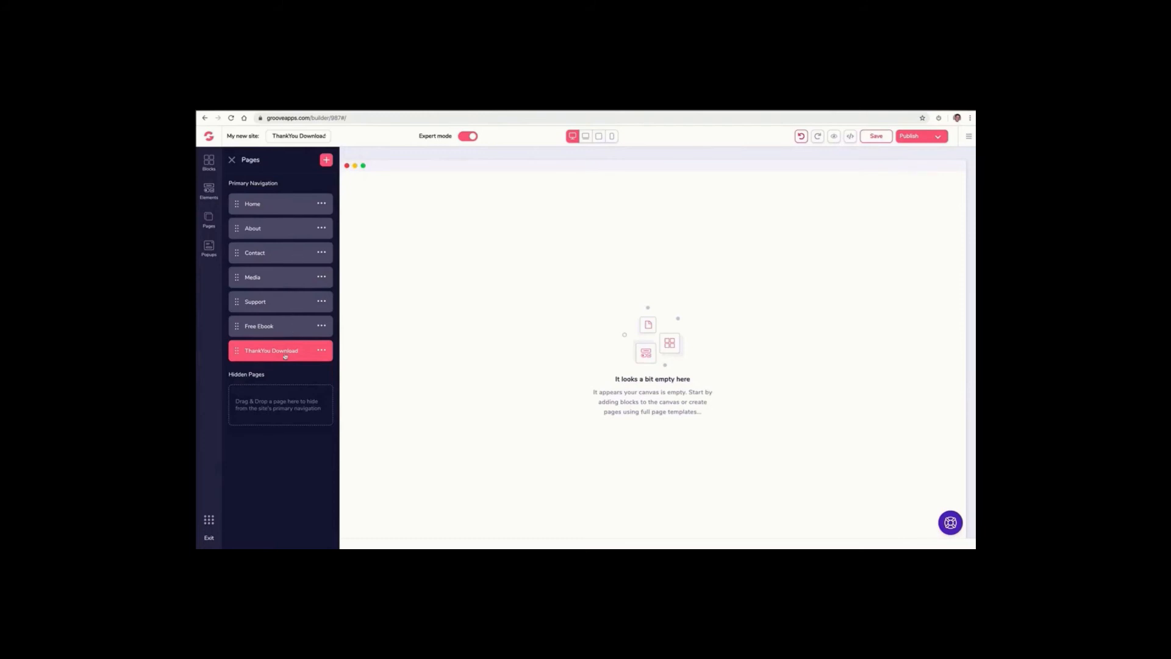
Move the Free Ebook and ThankYou Download pages from the primary navigation to the hidden pages, with ThankYou Download selected for editing.
{"action": "left_click", "coordinate": [297, 136]}
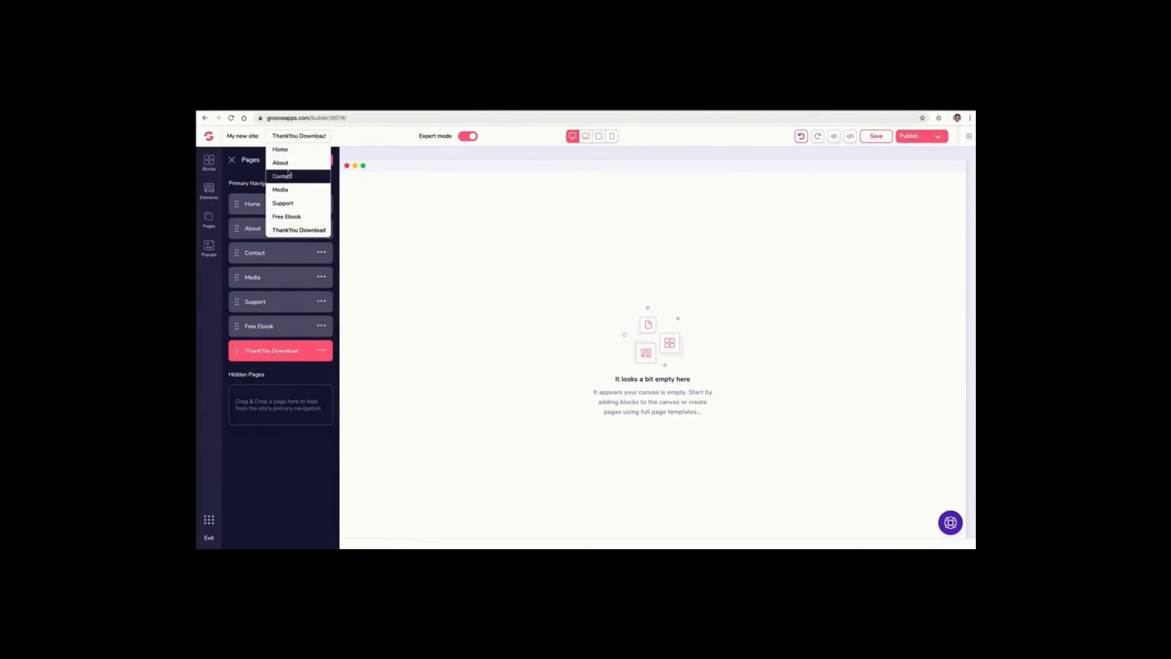
{"action": "left_click", "coordinate": [289, 166]}
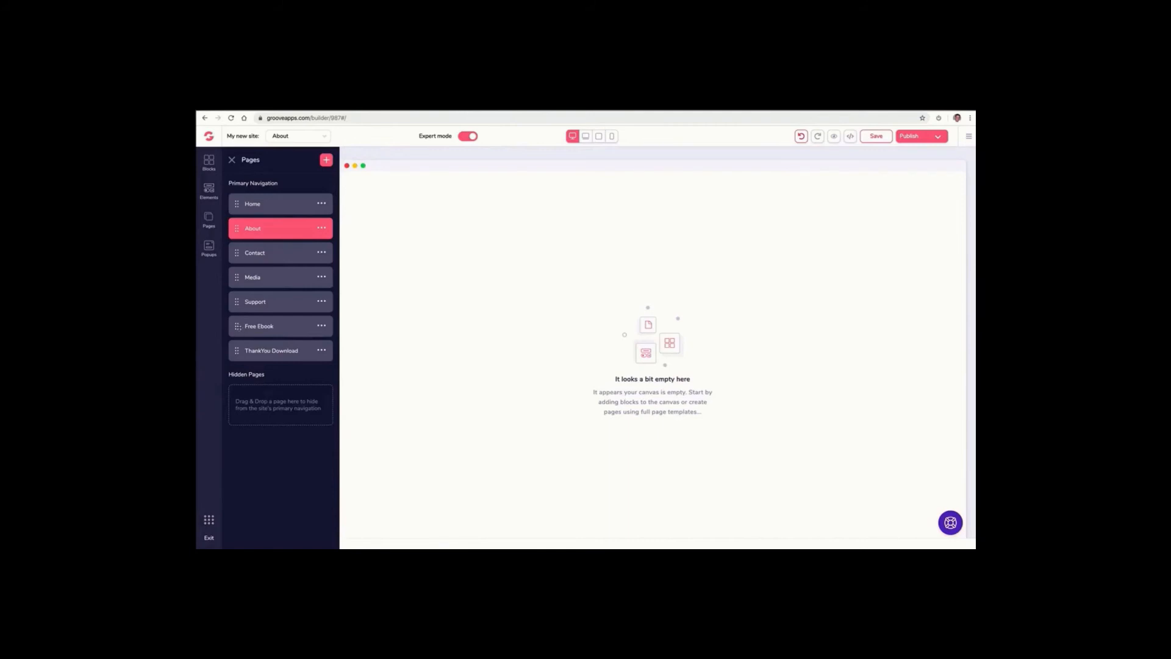
{"action": "left_click", "coordinate": [238, 326]}
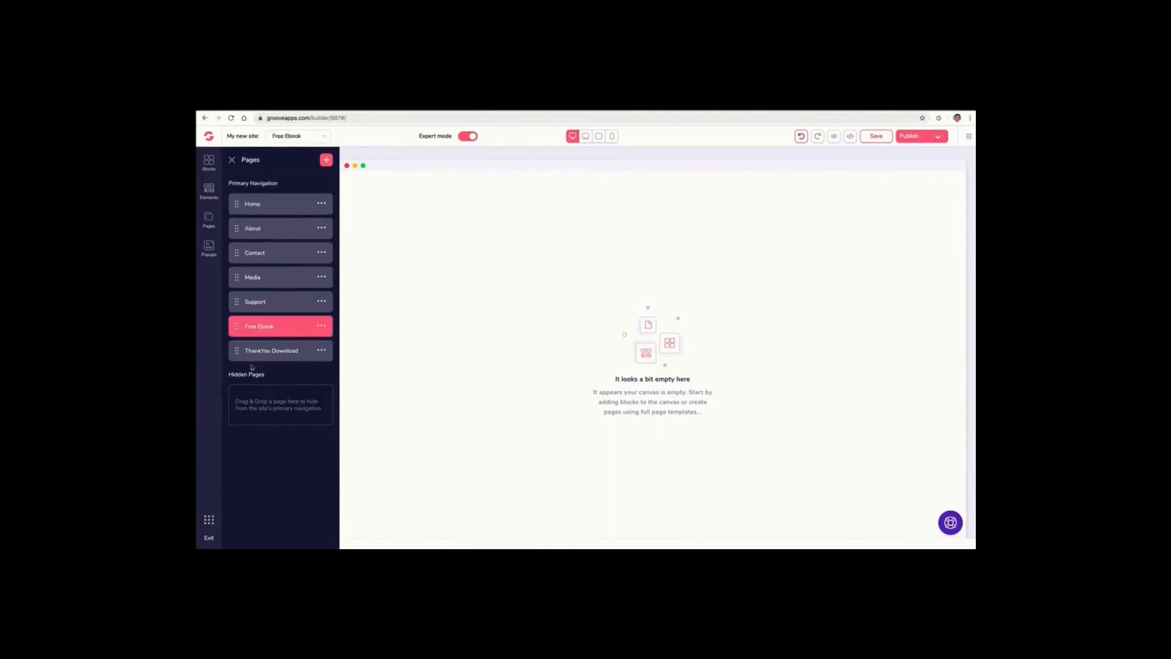
{"action": "left_click_drag", "start_coordinate": [237, 326], "coordinate": [246, 431]}
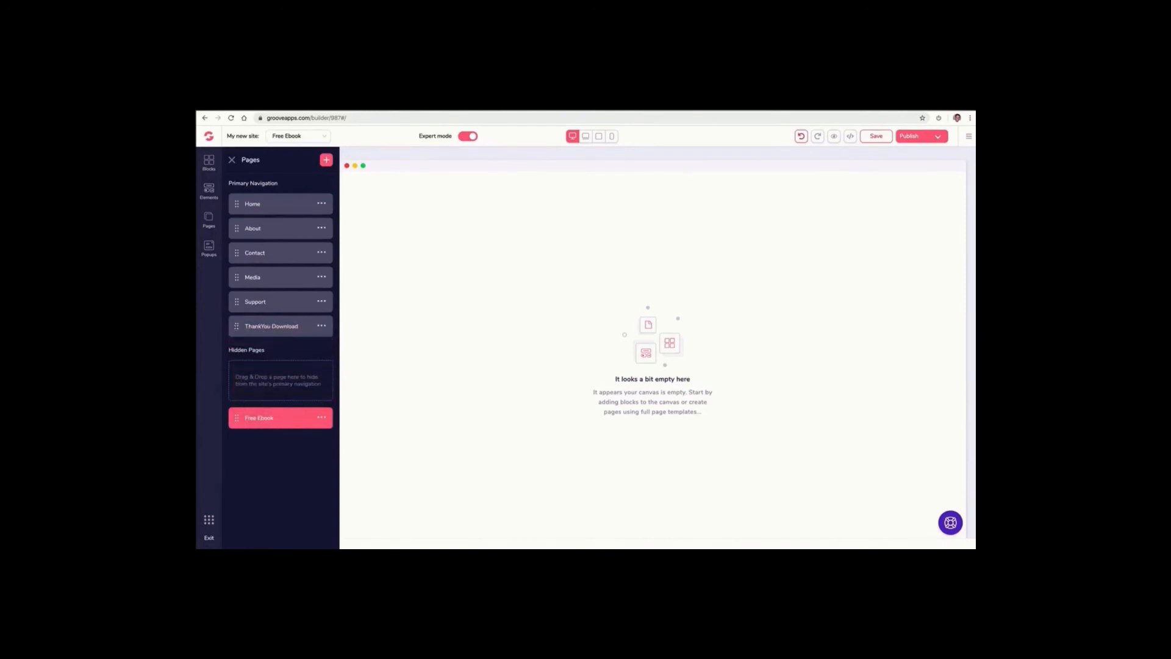
{"action": "left_click_drag", "start_coordinate": [238, 326], "coordinate": [244, 422]}
{"action": "left_click", "coordinate": [269, 419]}
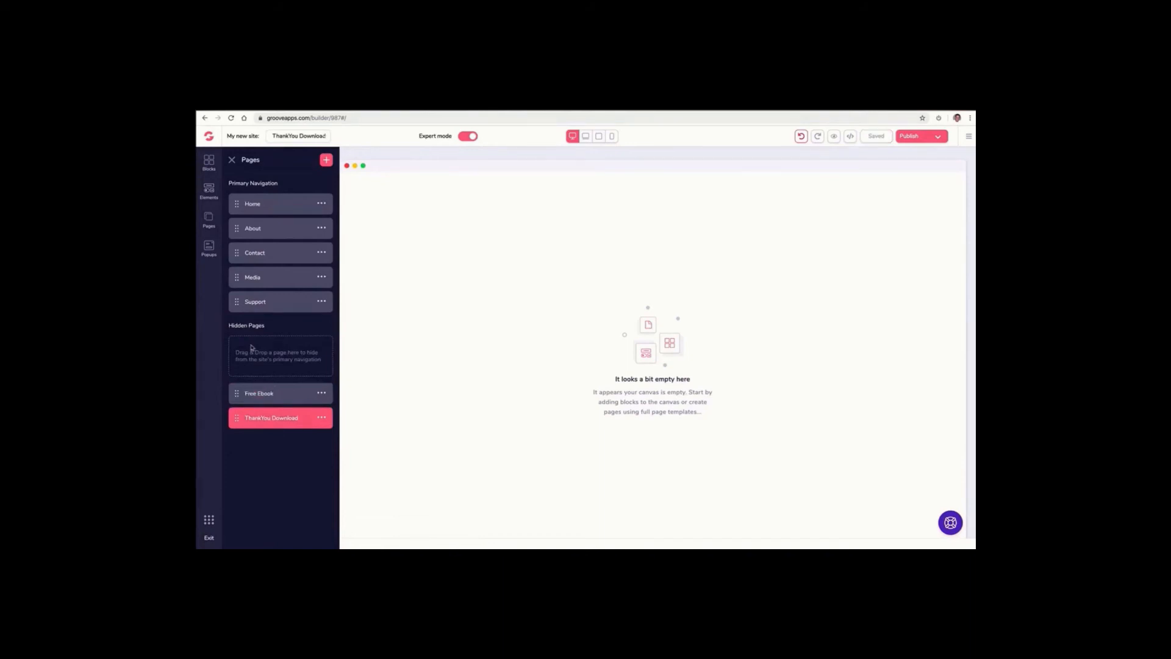
Place the wireframe navigation bar with logo, centred menu links and social icons at the top of the ThankYou Download page.
{"action": "left_click", "coordinate": [212, 163]}
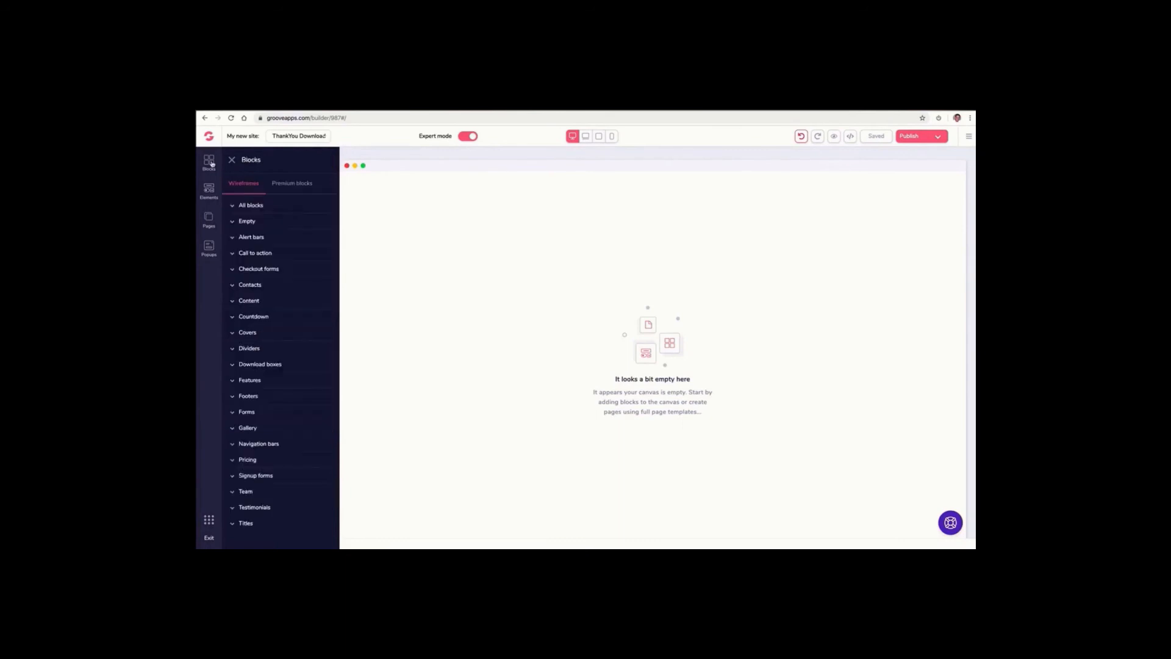
{"action": "left_click", "coordinate": [287, 185]}
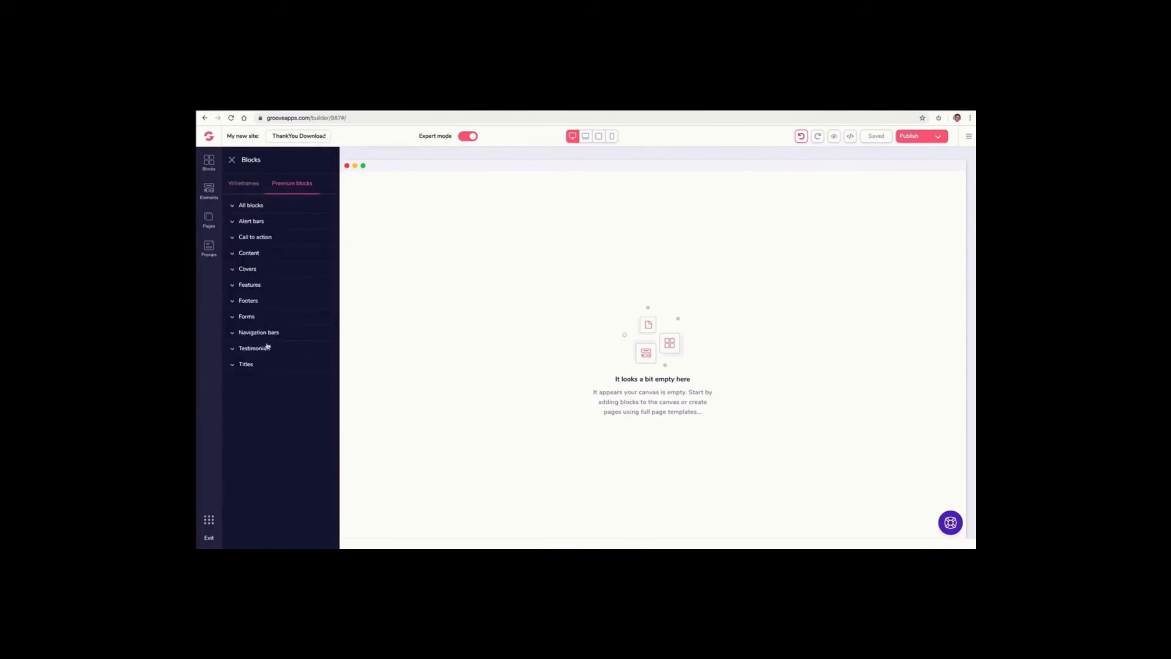
{"action": "left_click", "coordinate": [265, 337]}
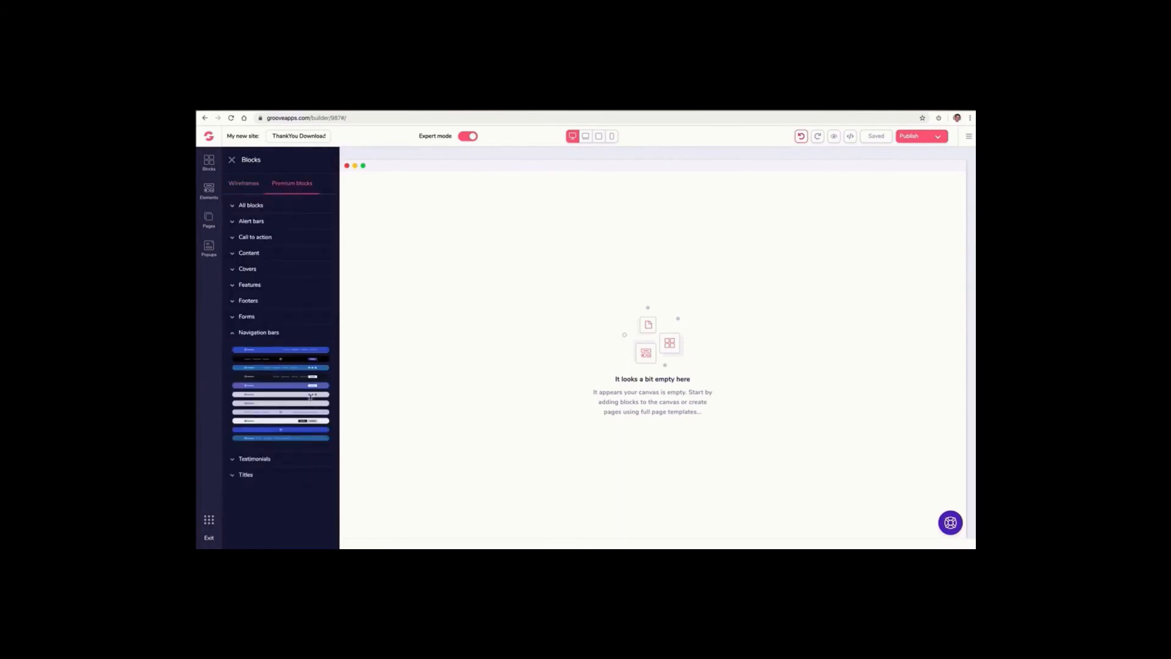
{"action": "left_click", "coordinate": [250, 184]}
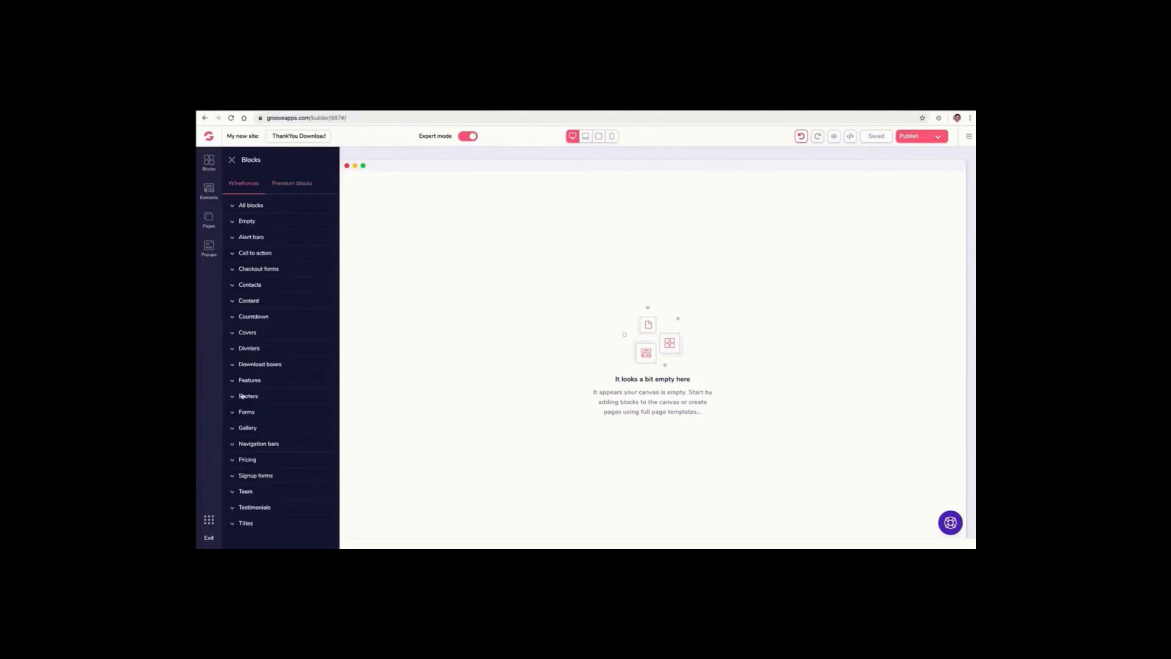
{"action": "left_click", "coordinate": [261, 443]}
{"action": "scroll", "coordinate": [289, 421], "scroll_direction": "down", "scroll_amount": 3}
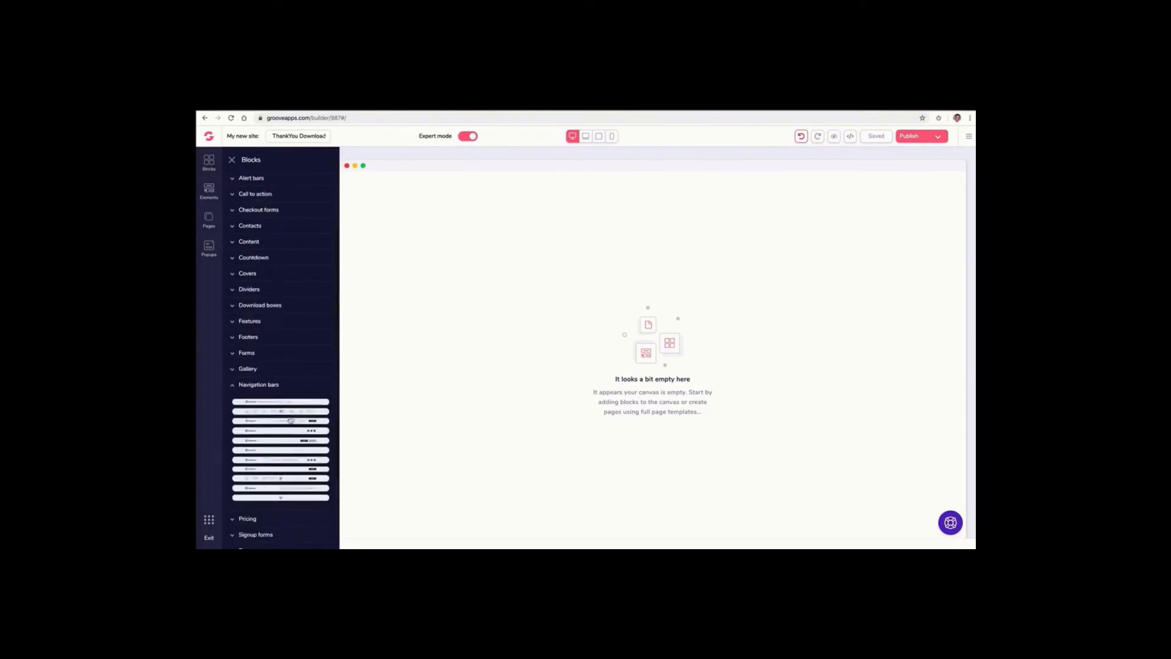
{"action": "left_click_drag", "start_coordinate": [284, 443], "coordinate": [578, 196]}
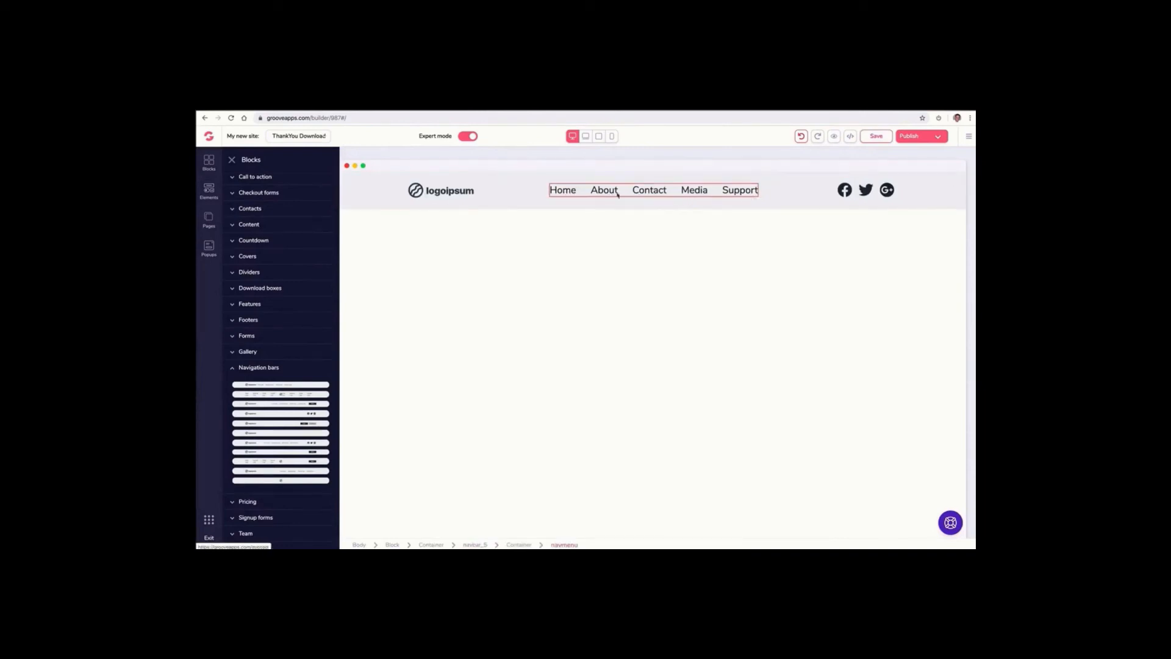
Nest the Media page under Contact in the primary navigation so Contact becomes a dropdown in the navigation bar.
{"action": "left_click", "coordinate": [209, 218]}
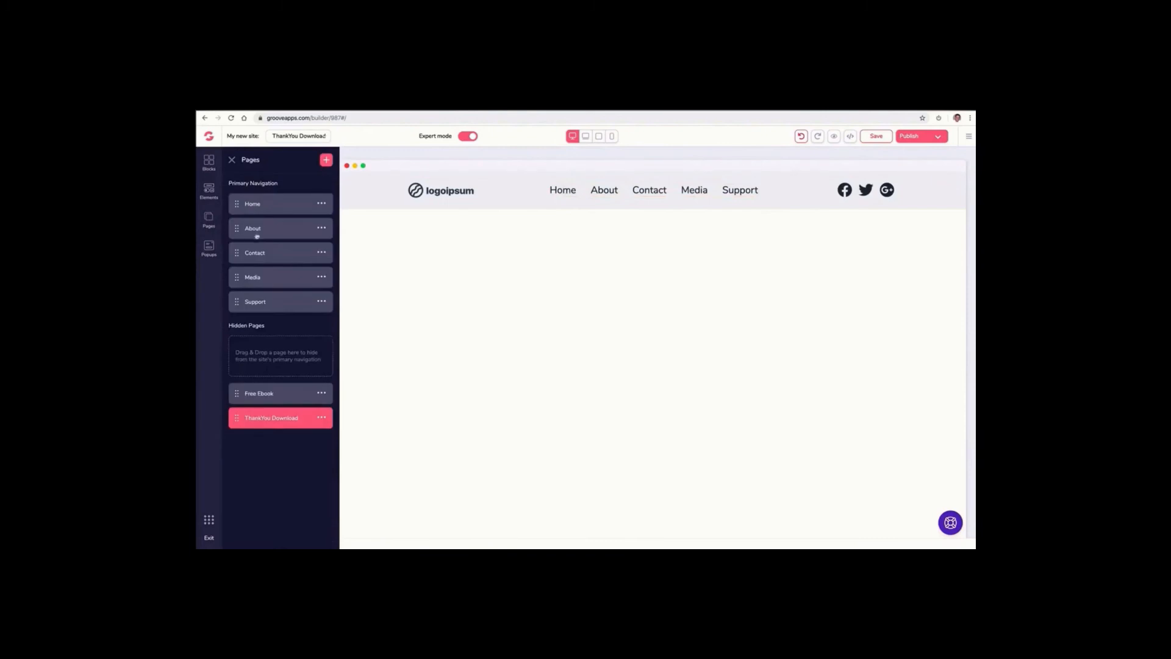
{"action": "left_click_drag", "start_coordinate": [238, 299], "coordinate": [238, 274]}
{"action": "left_click_drag", "start_coordinate": [246, 278], "coordinate": [278, 289]}
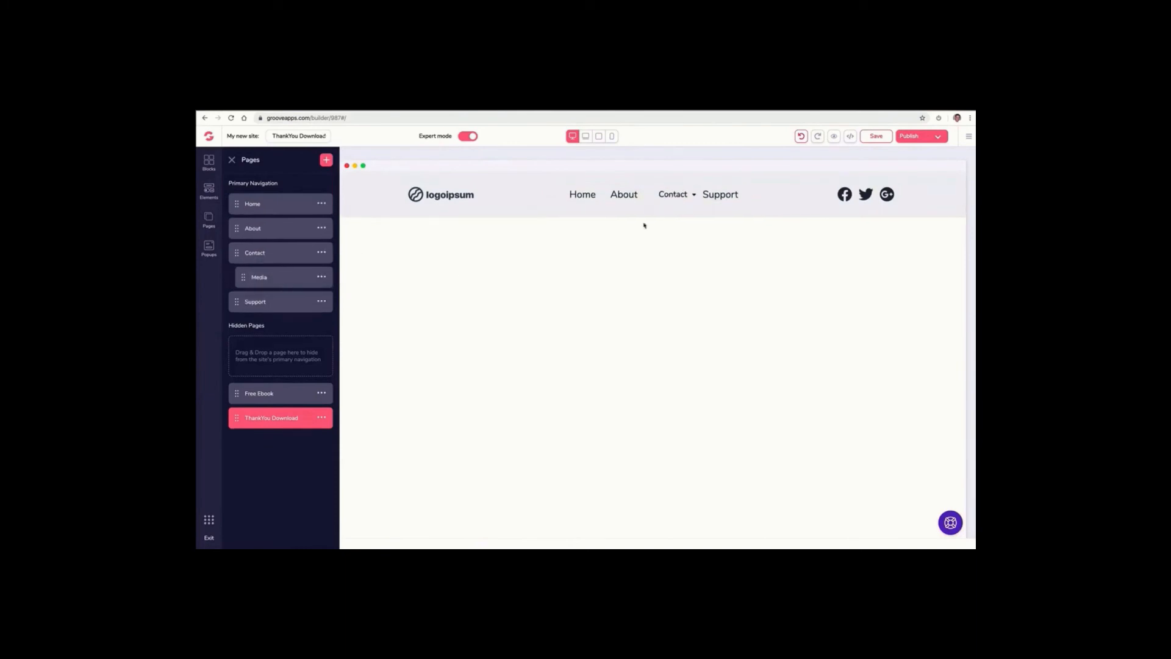
{"action": "left_click", "coordinate": [691, 195]}
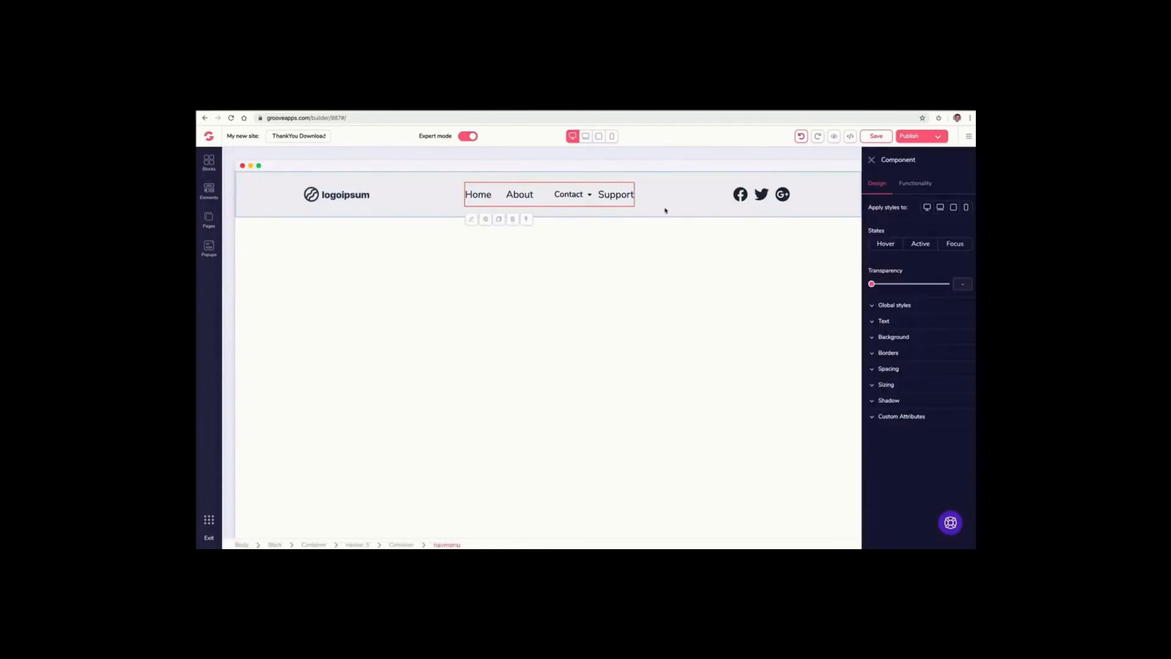
{"action": "left_click", "coordinate": [871, 160]}
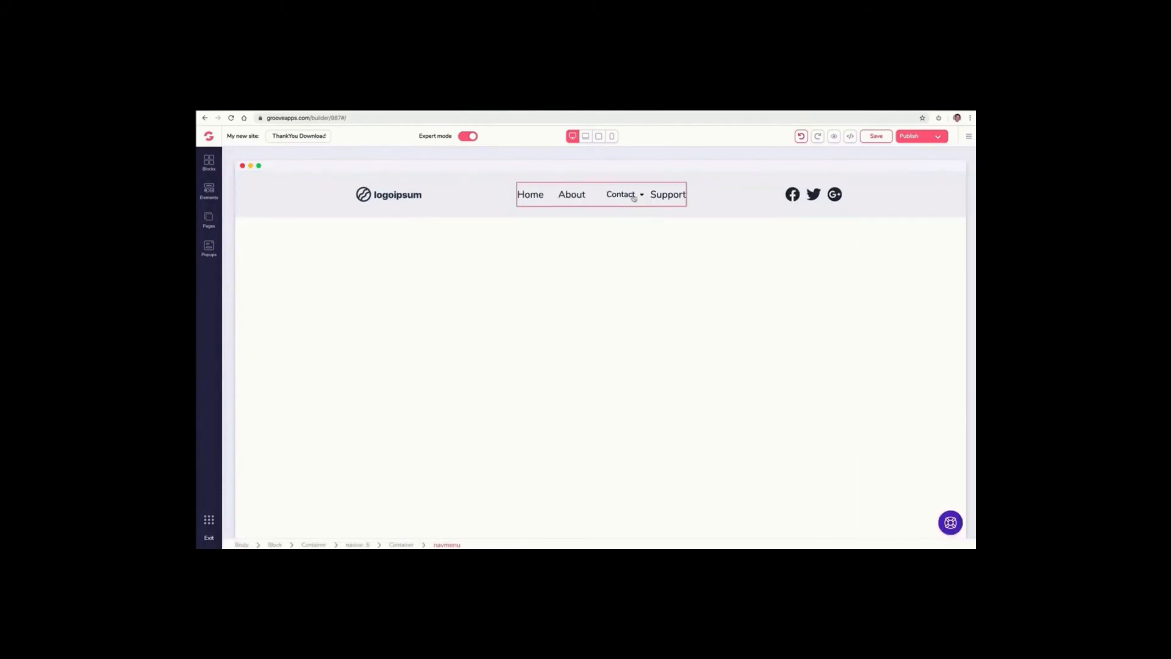
{"action": "left_click", "coordinate": [375, 239]}
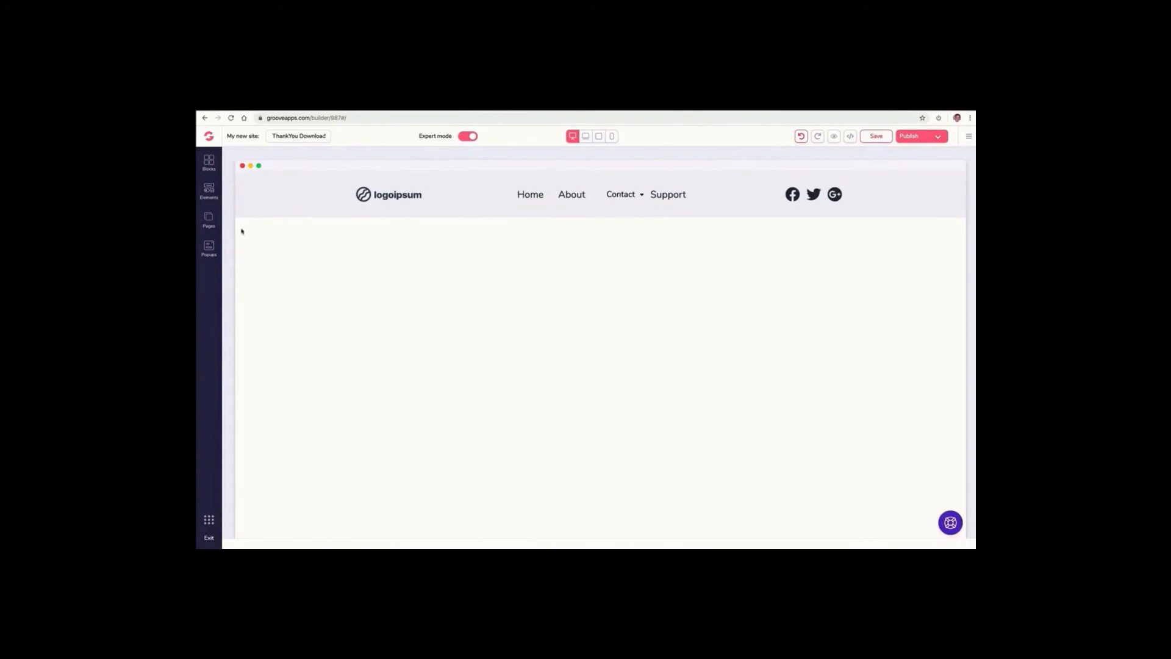
{"action": "left_click", "coordinate": [208, 219]}
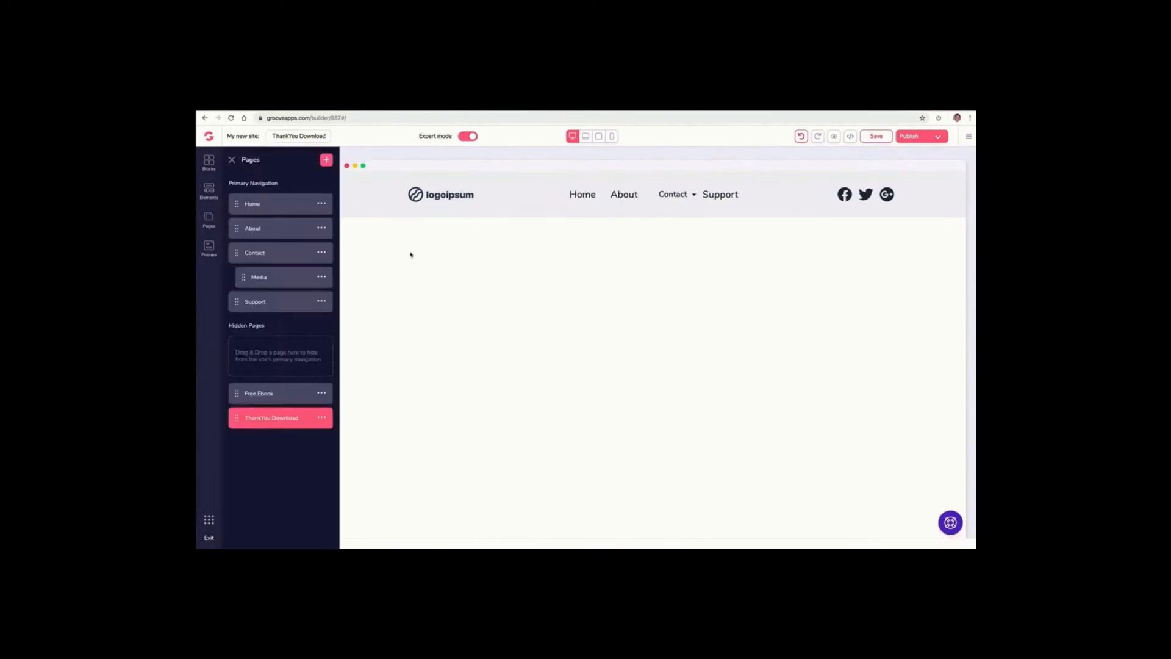
Replace the navigation bar's placeholder logo with the GroovePages text logo, searching the computer for "logo" and uploading the PNG to the image library.
{"action": "left_click", "coordinate": [446, 195]}
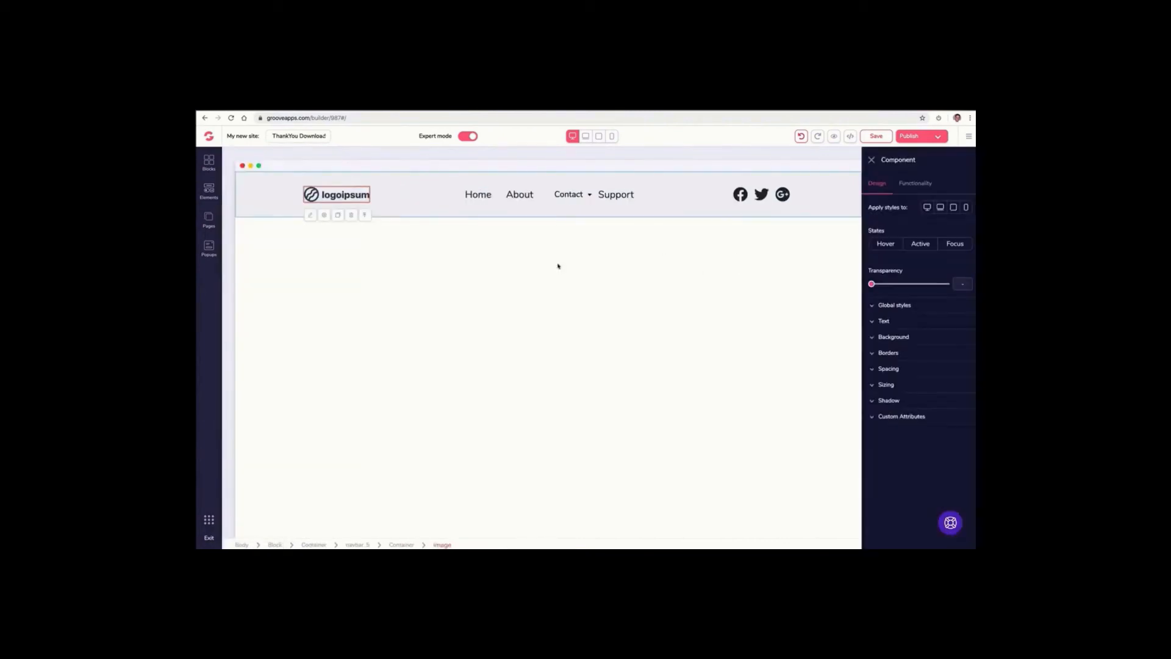
{"action": "left_click", "coordinate": [917, 184]}
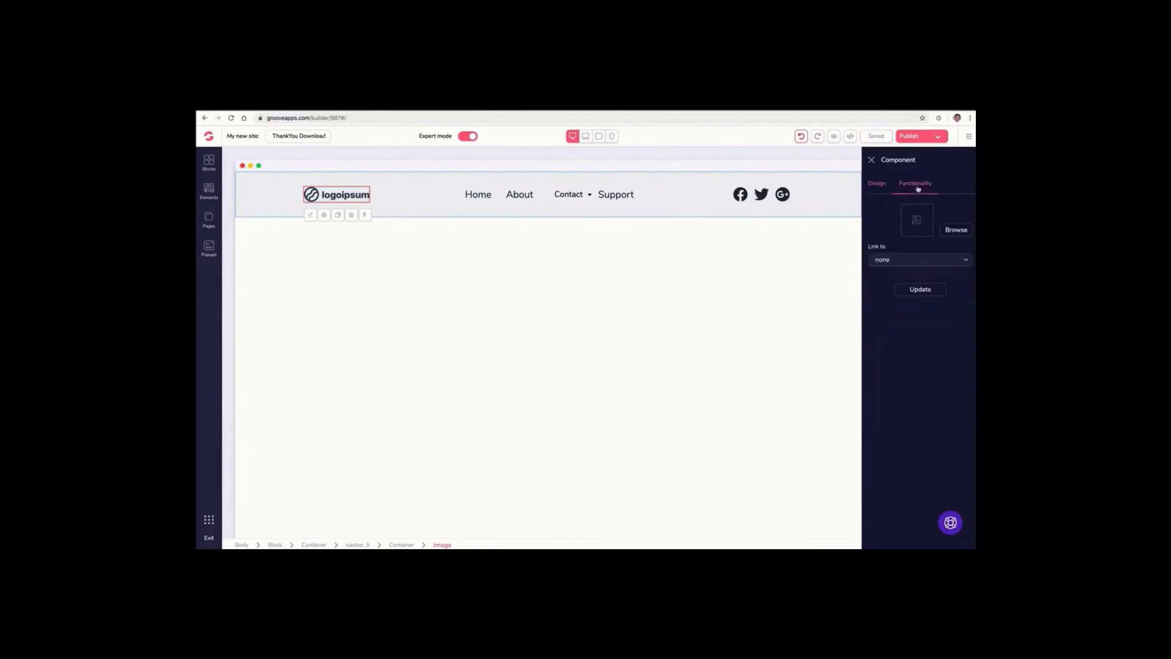
{"action": "left_click", "coordinate": [948, 231]}
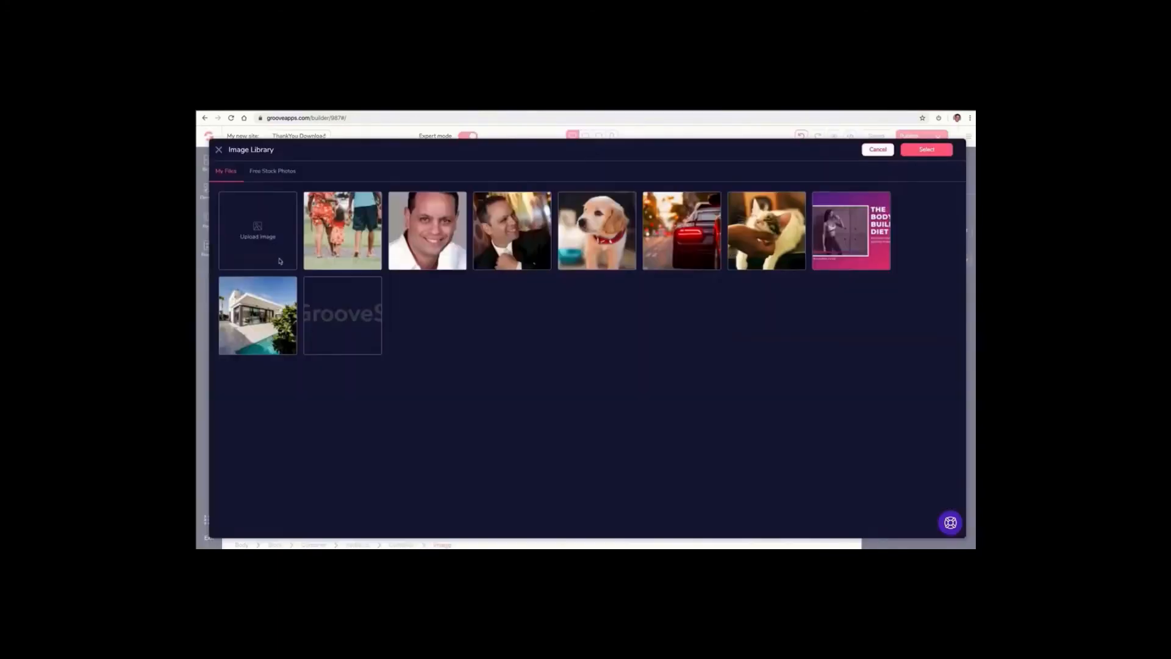
{"action": "left_click", "coordinate": [274, 238]}
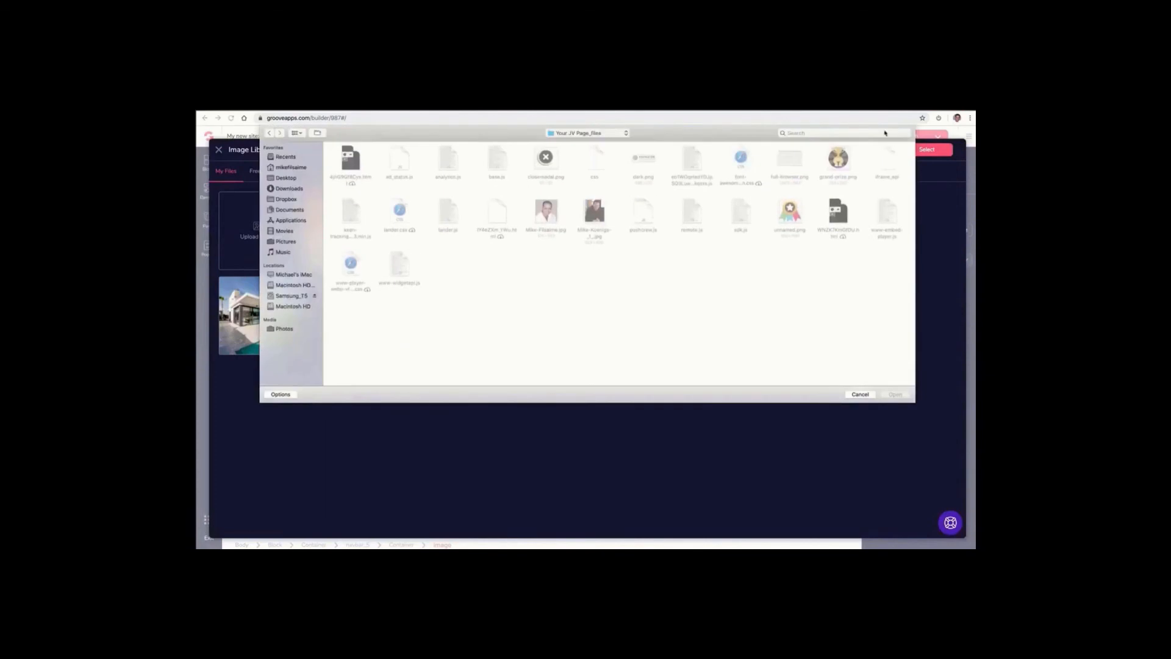
{"action": "left_click", "coordinate": [842, 133]}
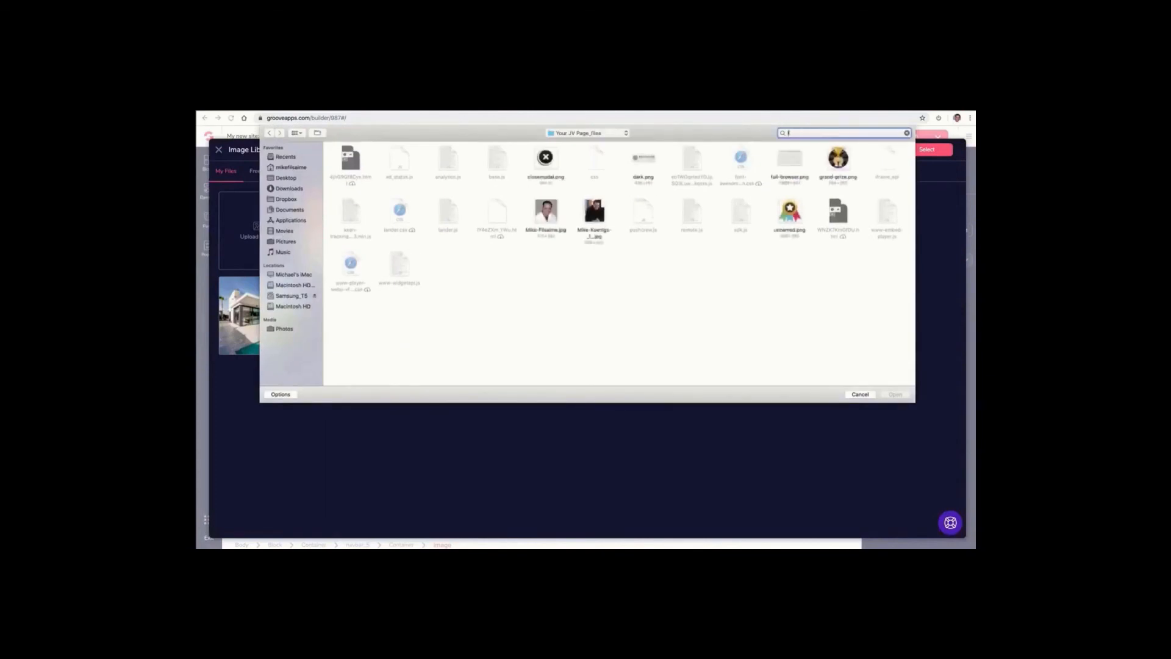
{"action": "type", "text": "logo"}
{"action": "left_click", "coordinate": [396, 258]}
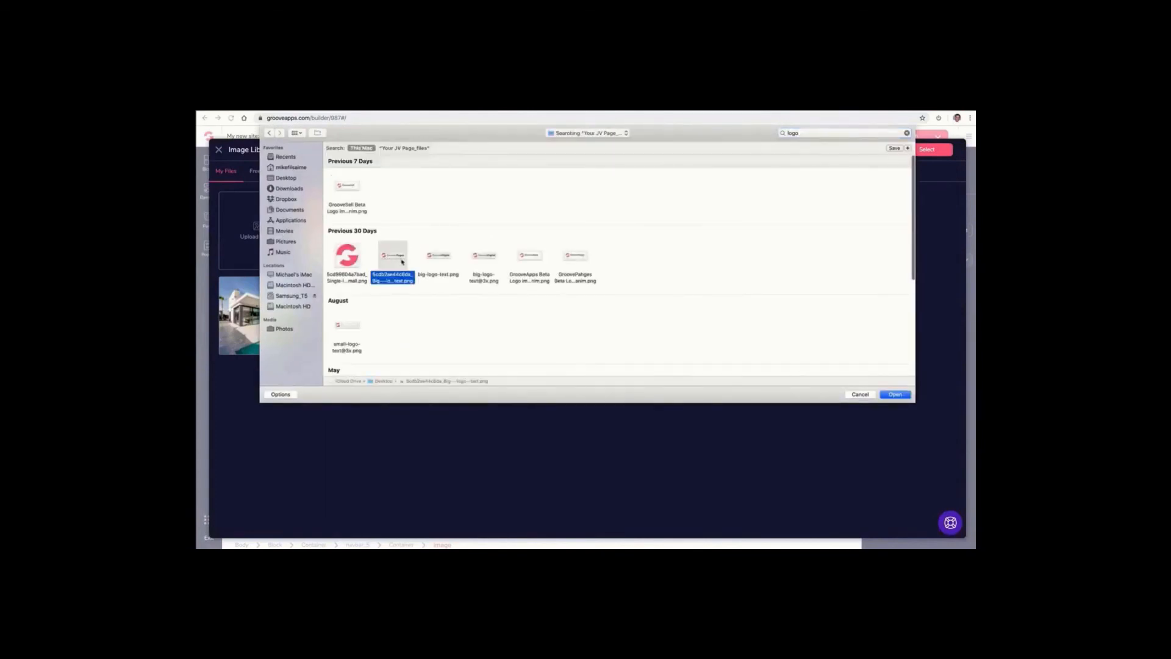
{"action": "key", "text": "Return"}
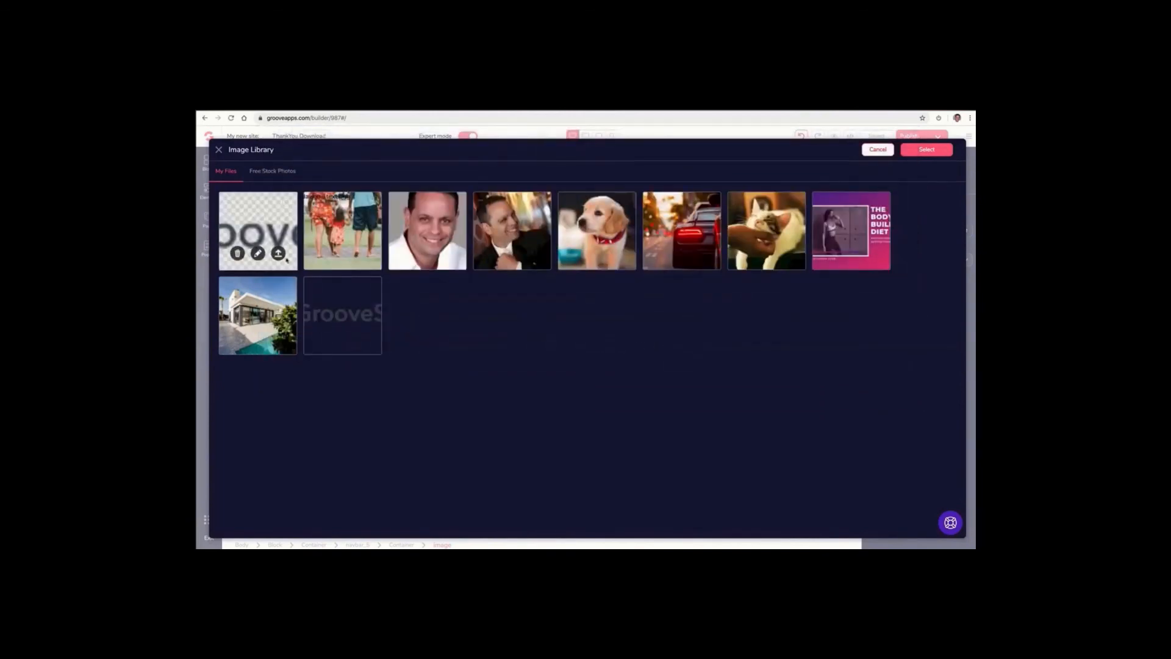
{"action": "left_click", "coordinate": [929, 150]}
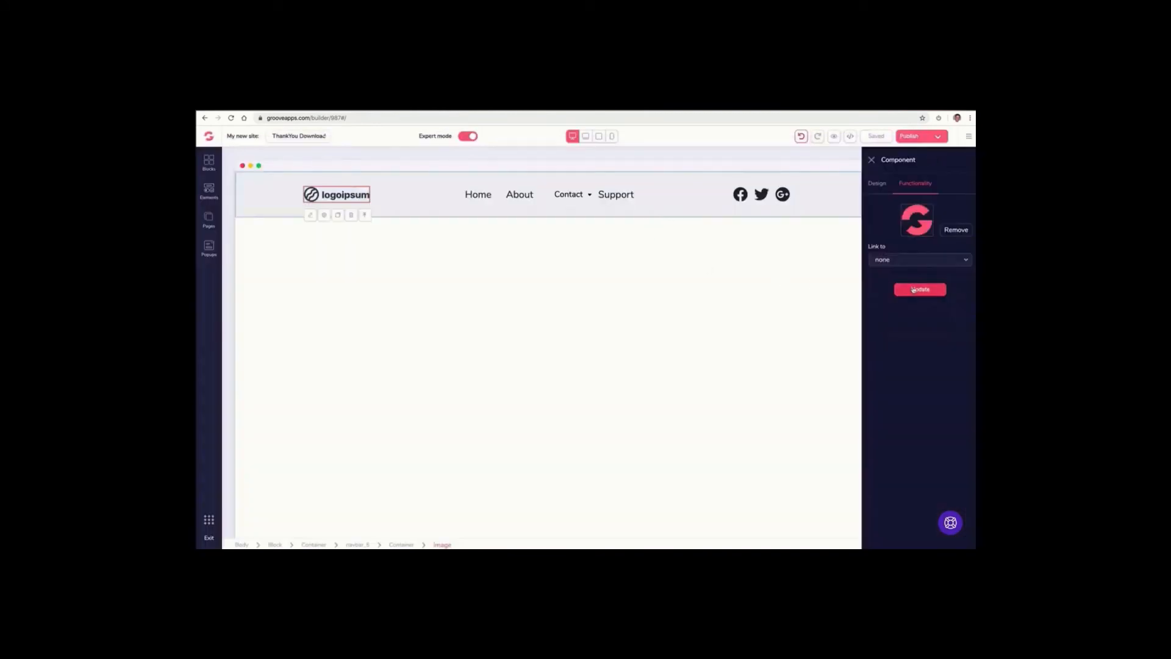
{"action": "left_click", "coordinate": [914, 290]}
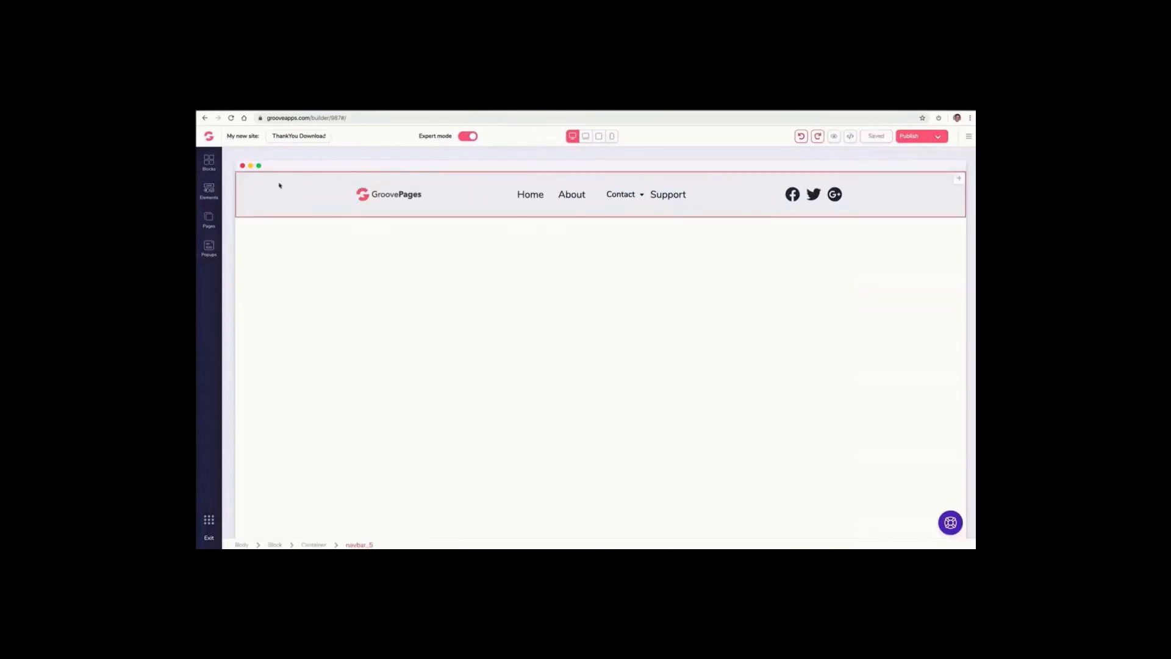
Set the whole navigation bar's background colour to a light pink shade.
{"action": "left_click", "coordinate": [261, 189]}
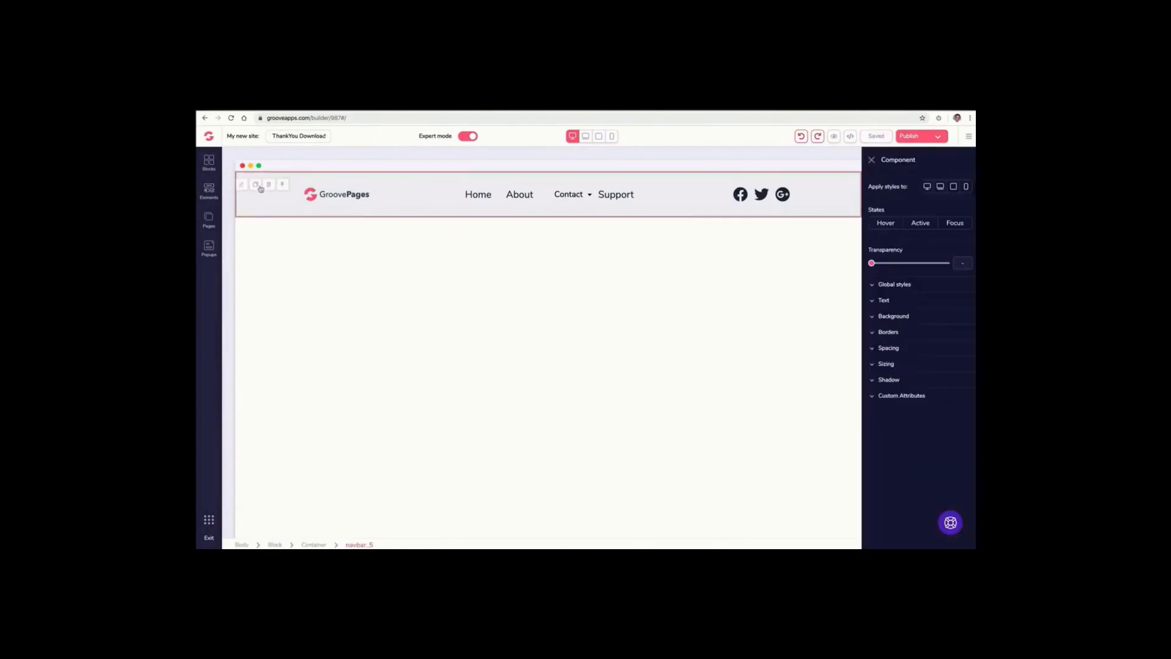
{"action": "left_click", "coordinate": [873, 318]}
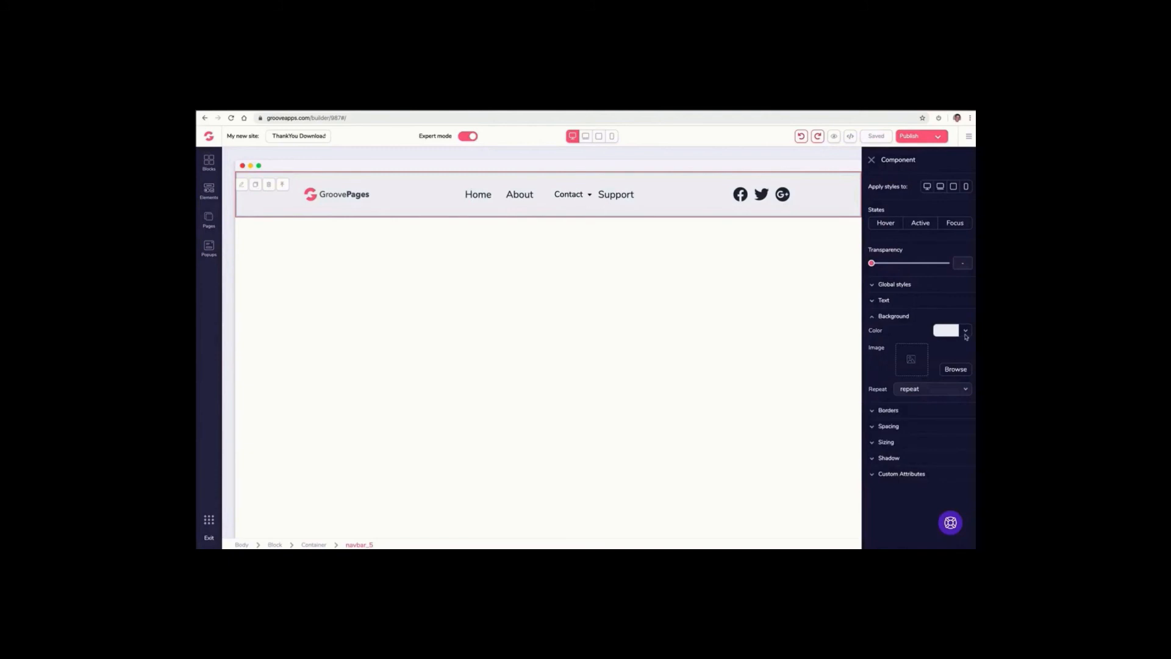
{"action": "left_click", "coordinate": [966, 333]}
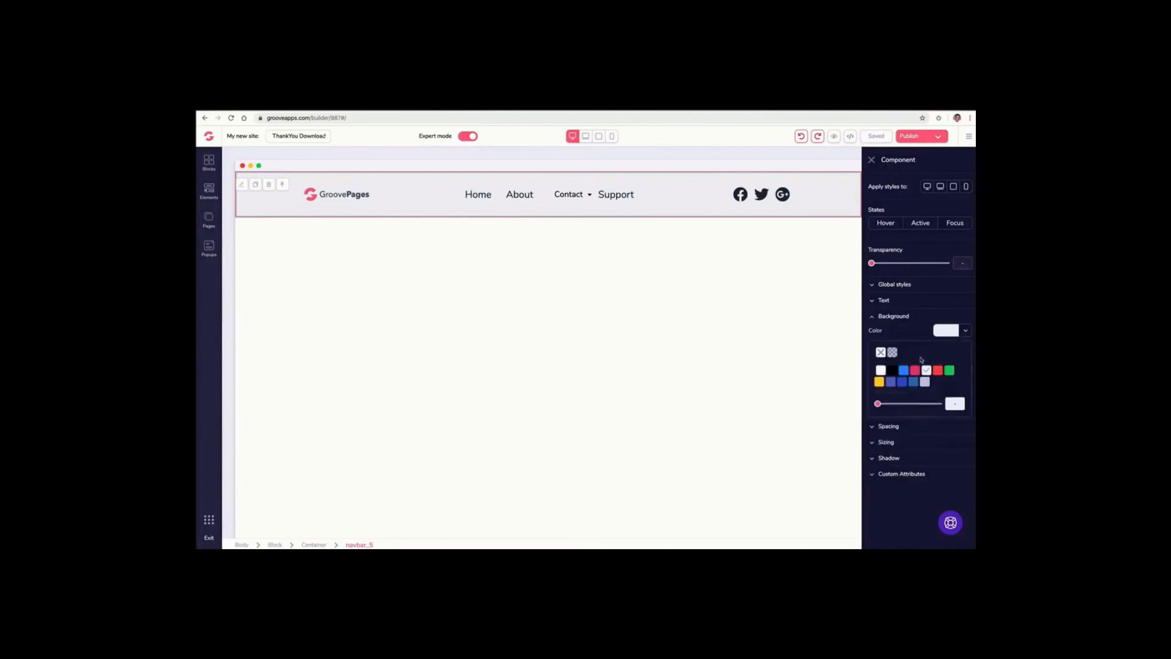
{"action": "mouse_move", "coordinate": [940, 370]}
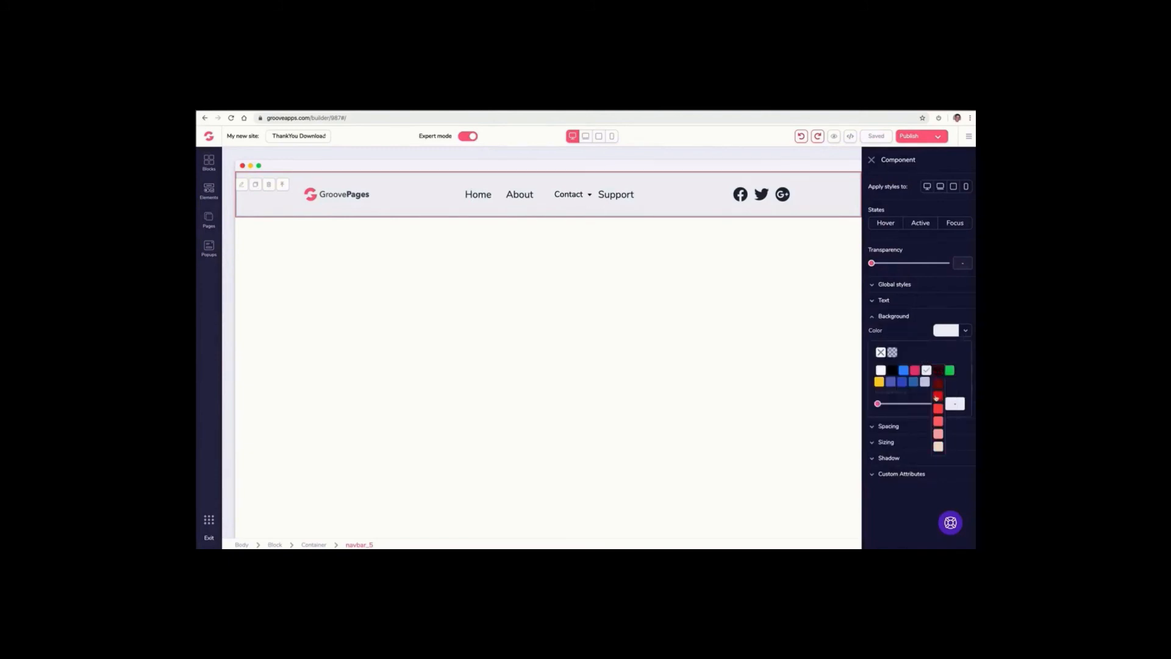
{"action": "left_click", "coordinate": [917, 372]}
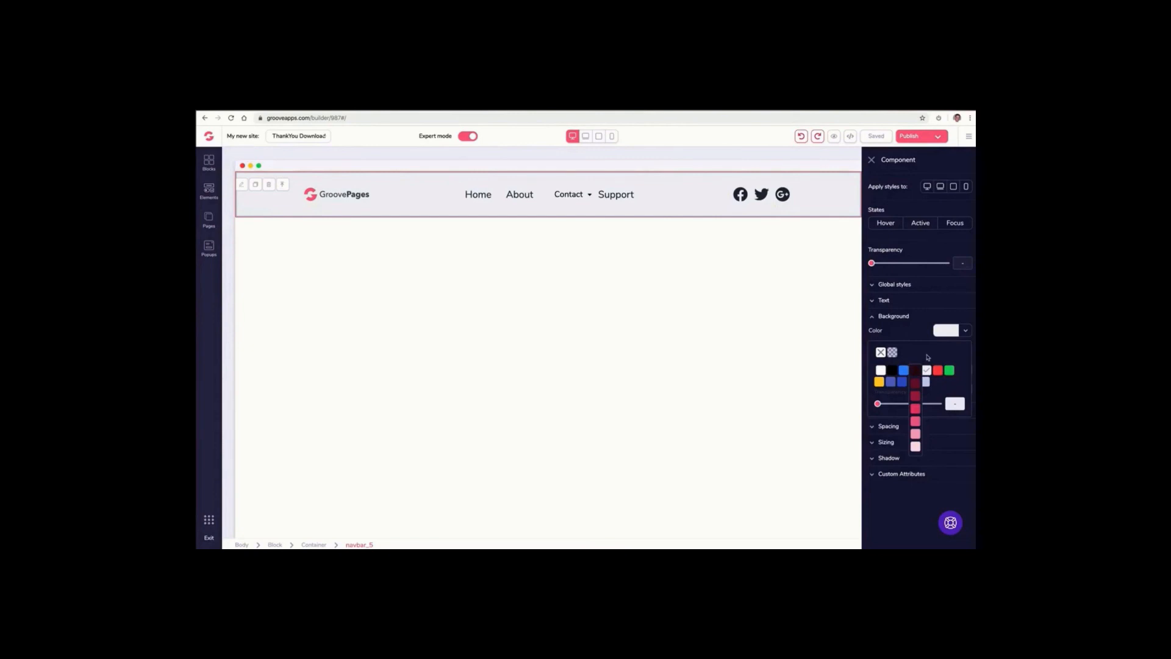
{"action": "left_click", "coordinate": [916, 435]}
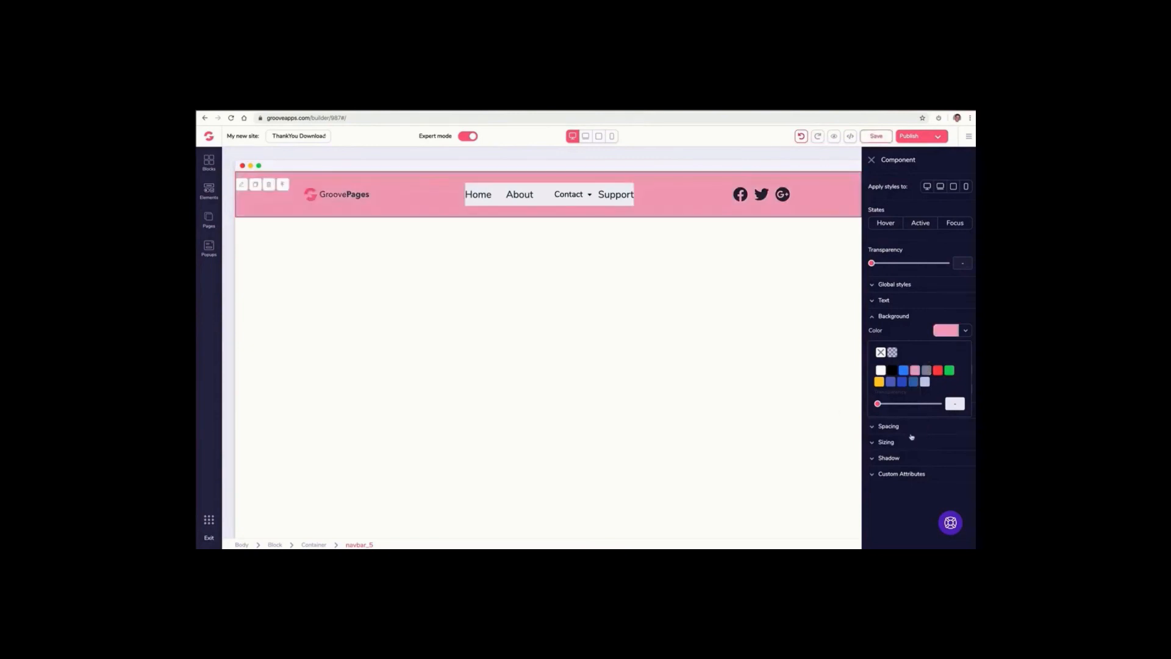
Set the background of the navigation bar's menu links to the same light pink shade as the bar.
{"action": "left_click", "coordinate": [500, 191]}
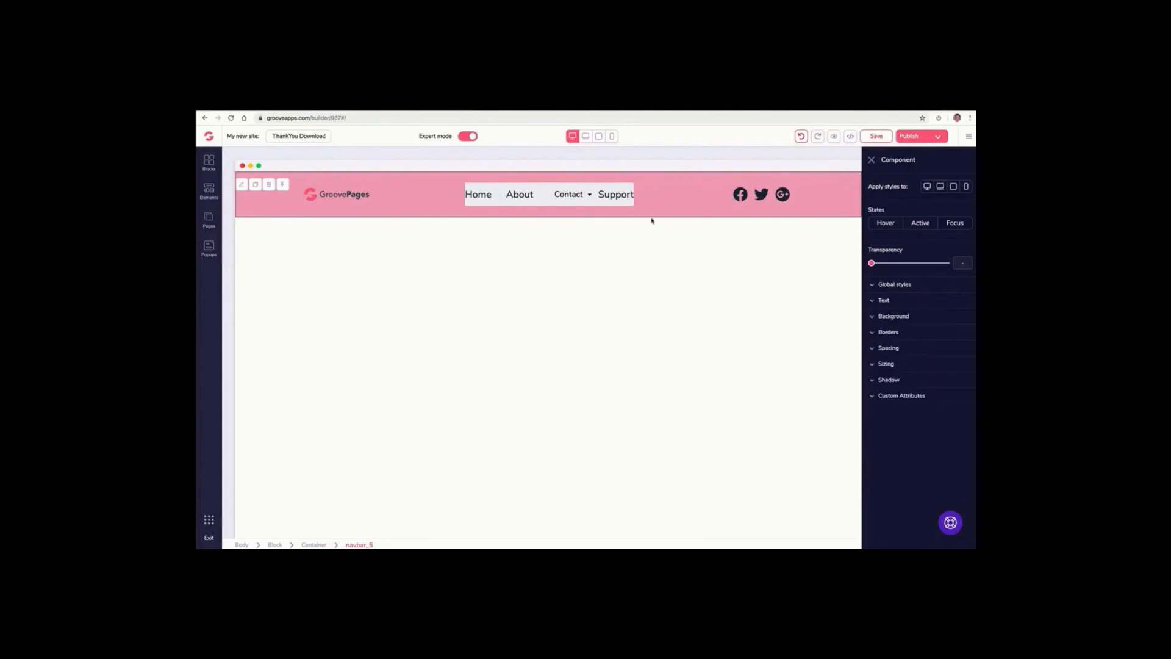
{"action": "left_click", "coordinate": [577, 194]}
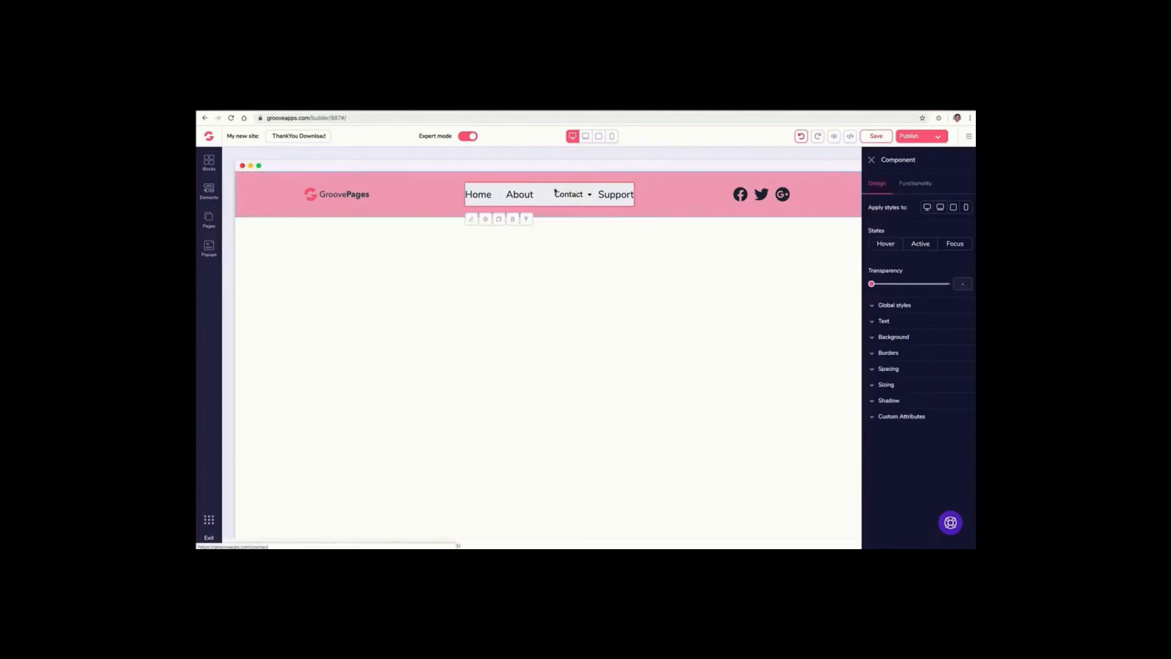
{"action": "left_click", "coordinate": [895, 337]}
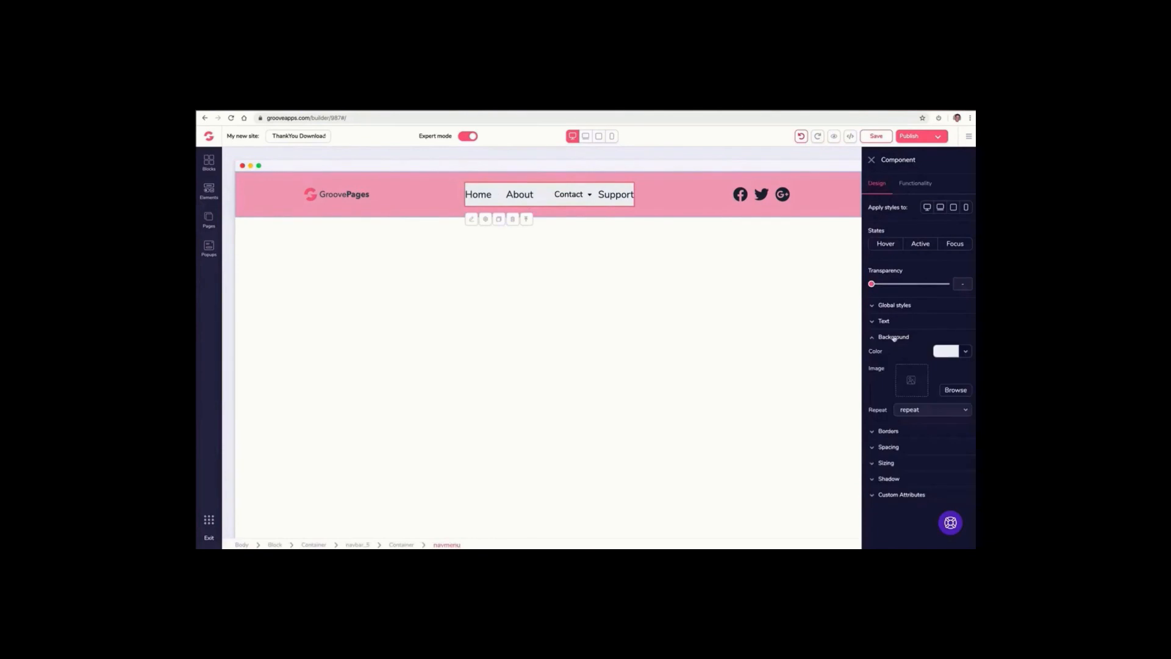
{"action": "left_click", "coordinate": [947, 351]}
{"action": "mouse_move", "coordinate": [915, 393]}
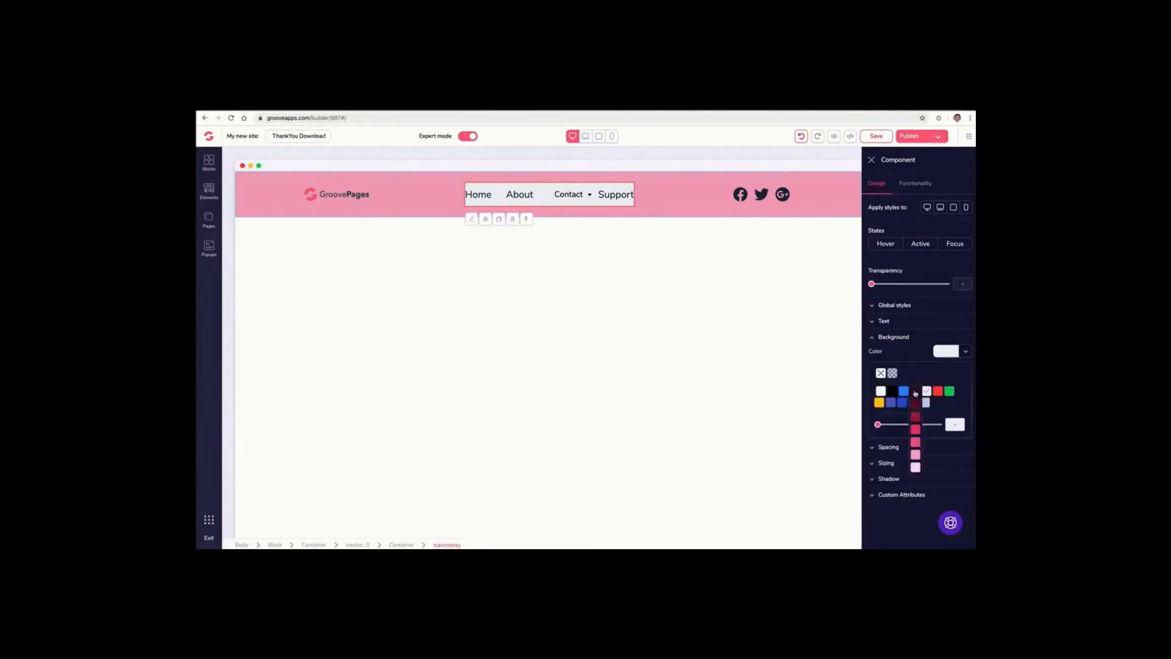
{"action": "left_click", "coordinate": [917, 455]}
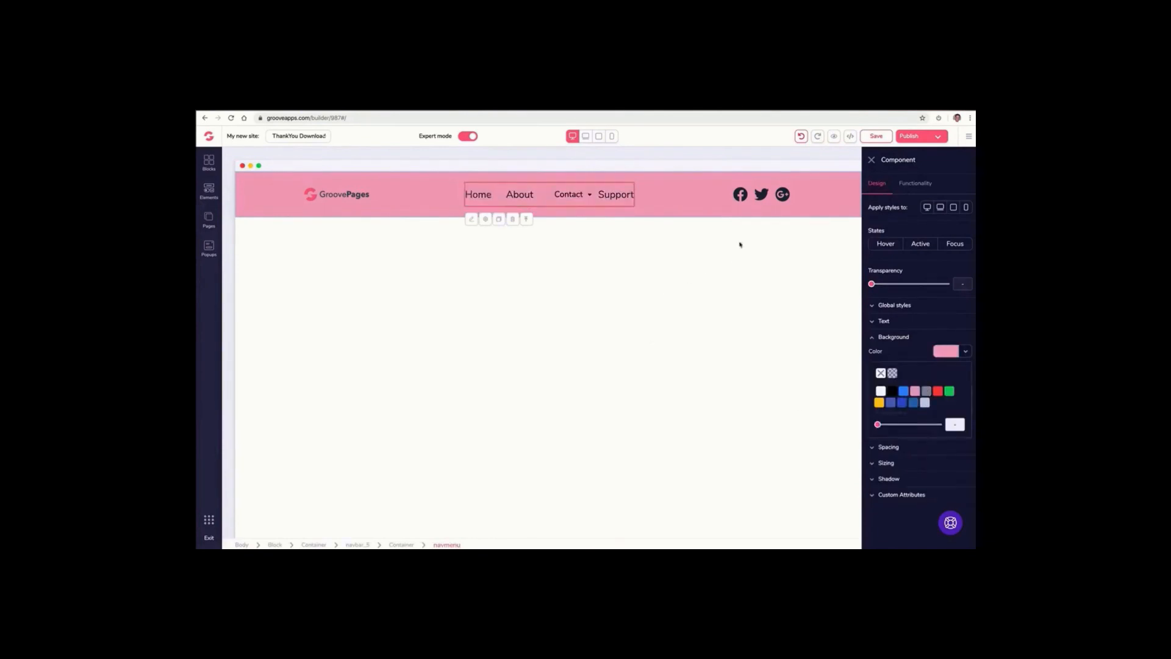
{"action": "left_click", "coordinate": [873, 161]}
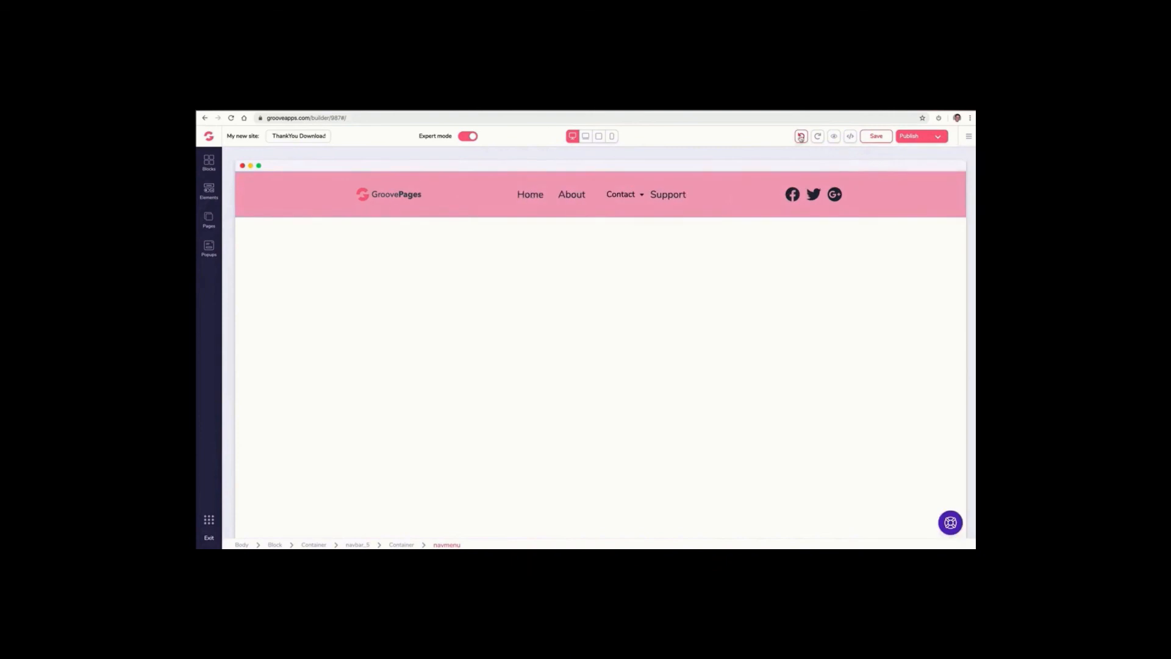
Undo the pink background changes on the menu links and the navigation bar.
{"action": "left_click", "coordinate": [801, 137]}
{"action": "left_click", "coordinate": [801, 136]}
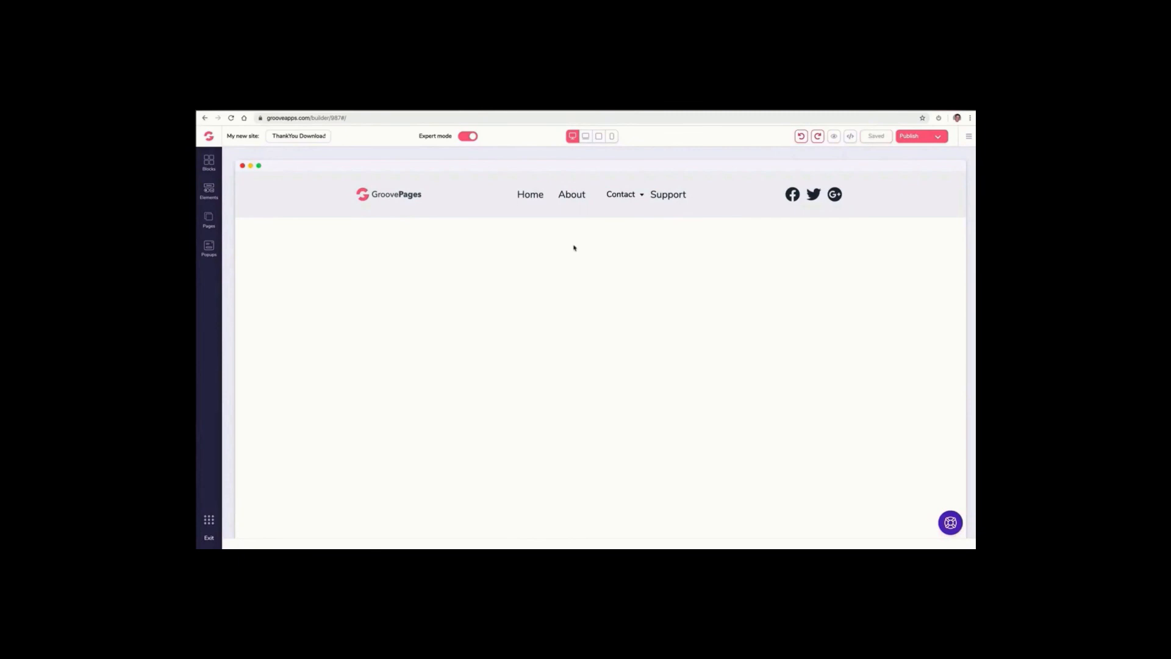
{"action": "left_click", "coordinate": [573, 214]}
{"action": "left_click", "coordinate": [565, 203]}
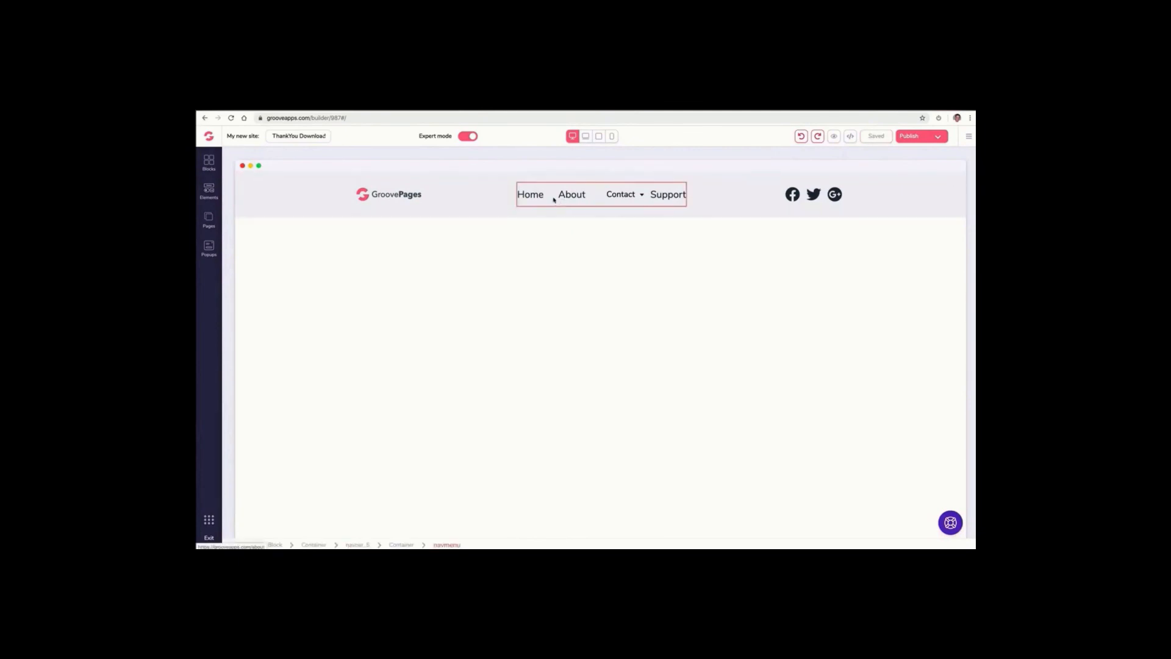
{"action": "left_click", "coordinate": [612, 200]}
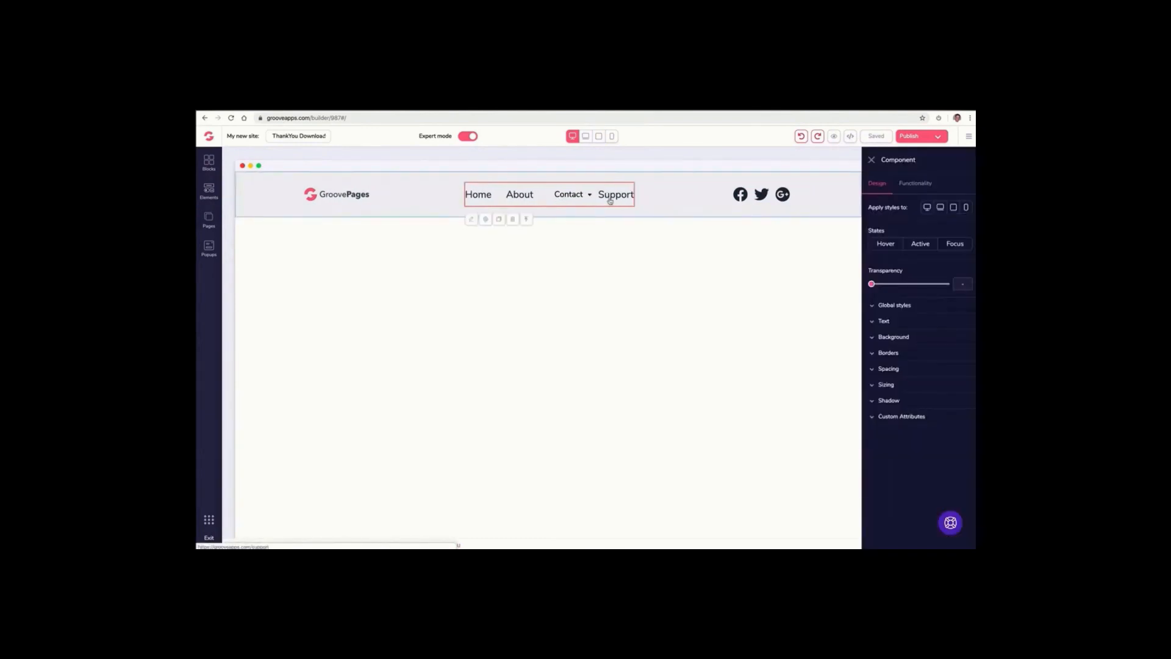
Delete the Support page from the site's primary navigation and close the page list.
{"action": "left_click", "coordinate": [209, 218]}
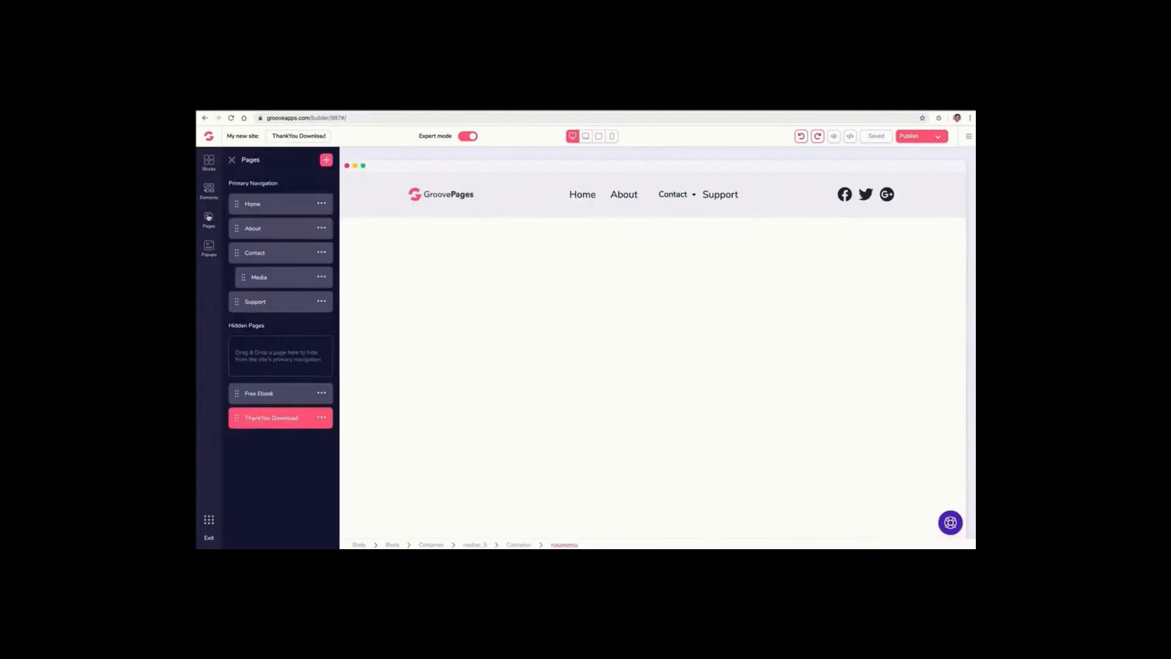
{"action": "left_click", "coordinate": [322, 302]}
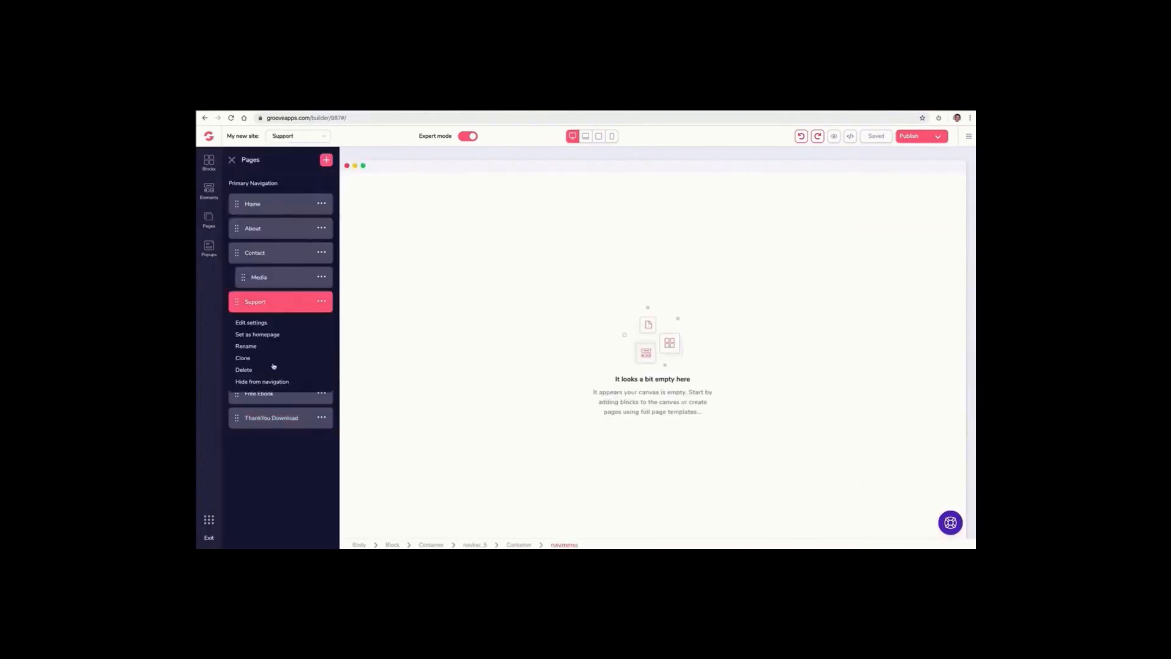
{"action": "left_click", "coordinate": [250, 371]}
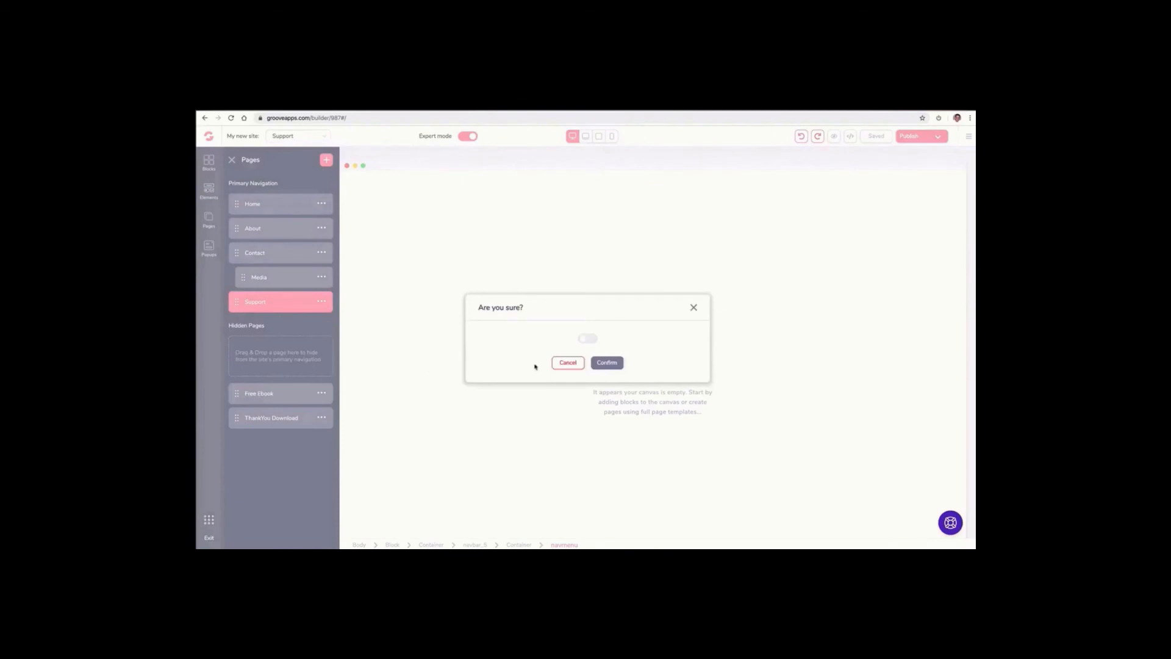
{"action": "left_click", "coordinate": [592, 340]}
{"action": "left_click", "coordinate": [608, 363]}
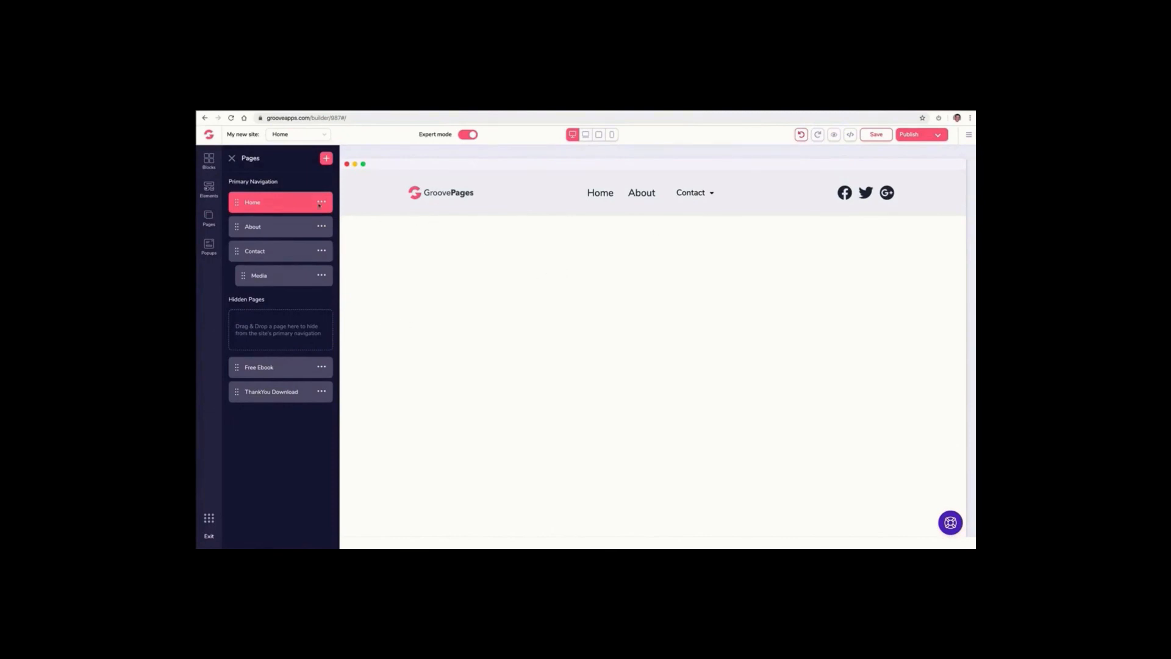
{"action": "left_click", "coordinate": [232, 158]}
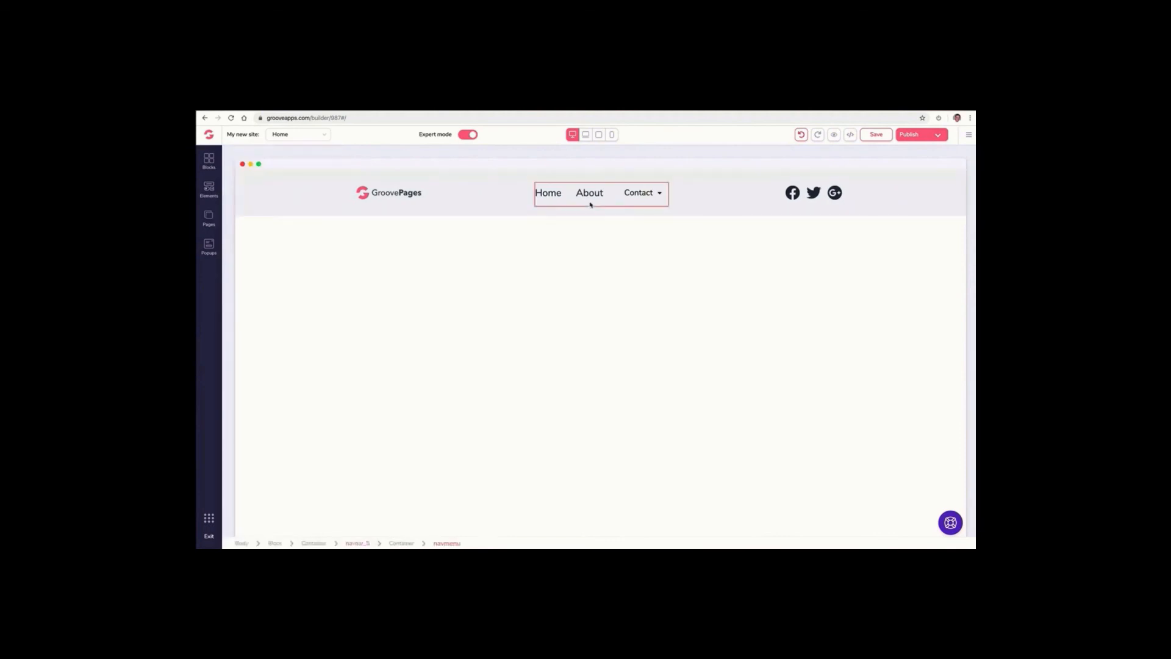
Set the navigation menu's number of external links to 1.
{"action": "left_click", "coordinate": [593, 199]}
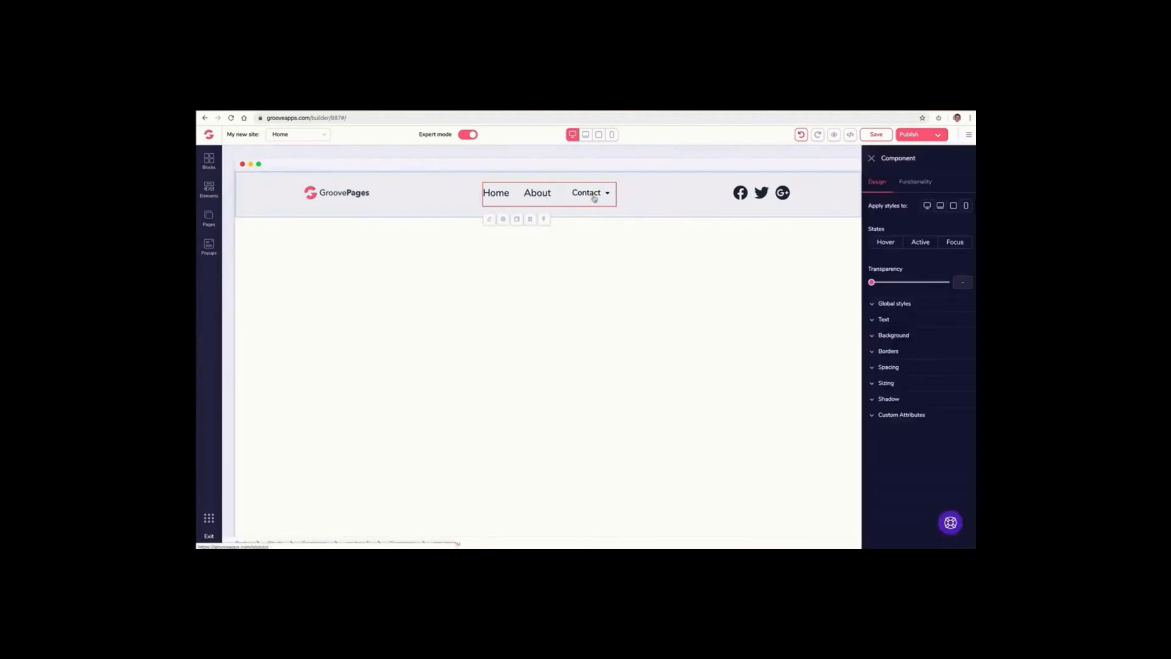
{"action": "left_click", "coordinate": [916, 182]}
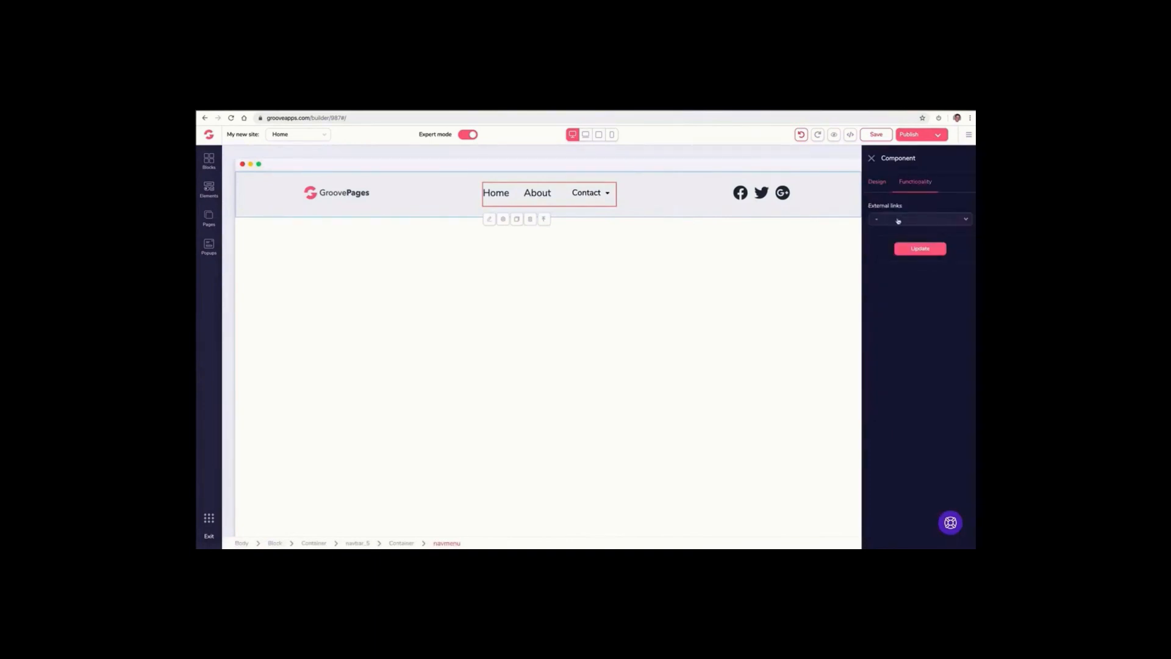
{"action": "left_click", "coordinate": [898, 221]}
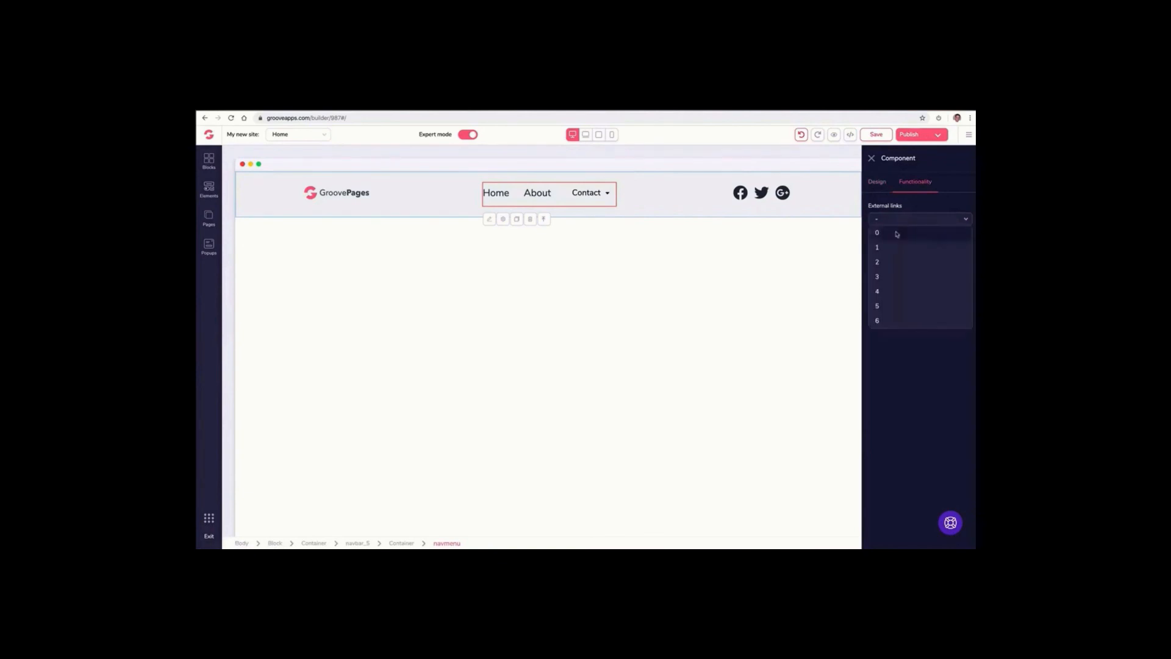
{"action": "left_click", "coordinate": [892, 262]}
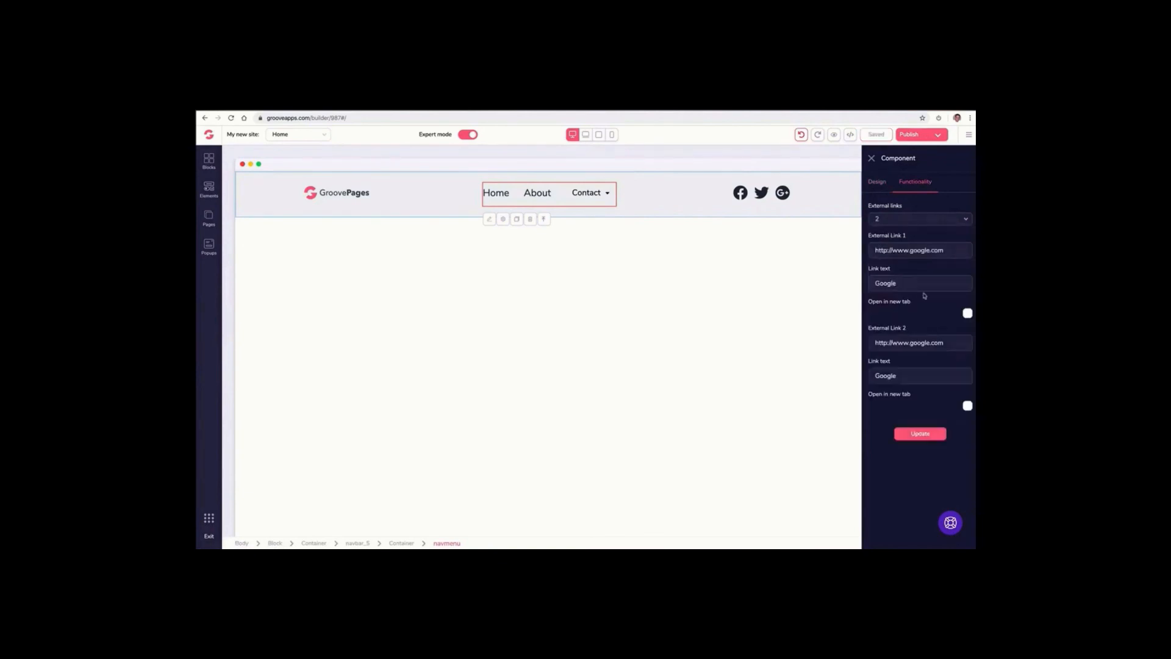
{"action": "left_click", "coordinate": [891, 222]}
{"action": "left_click", "coordinate": [888, 247]}
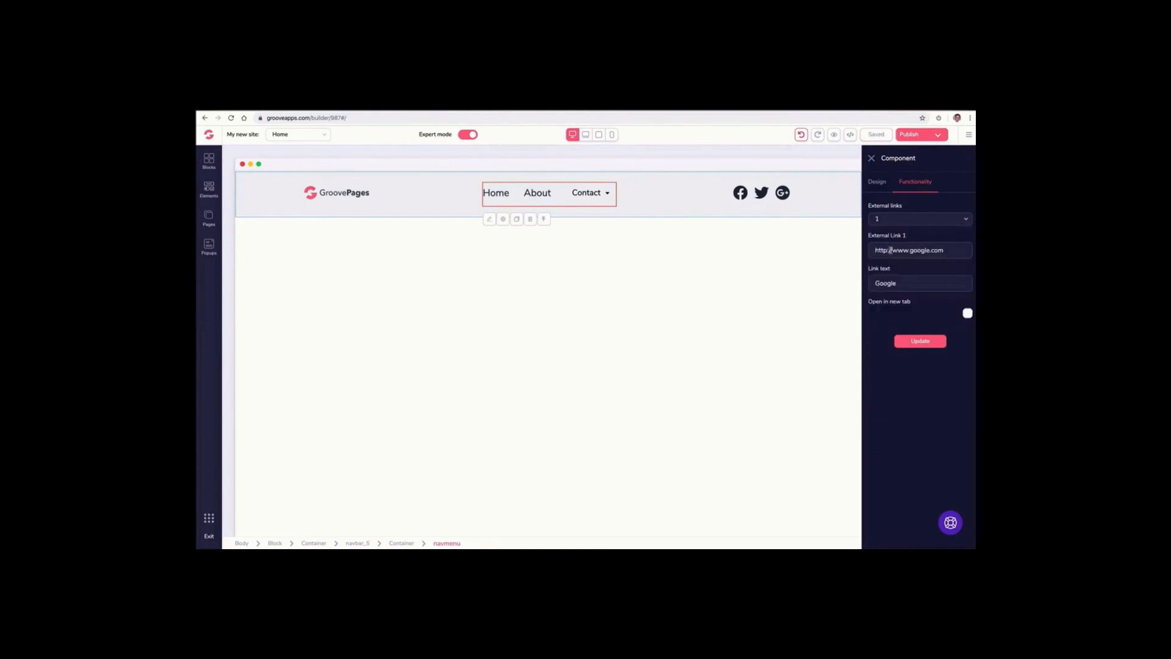
{"action": "triple_click", "coordinate": [891, 250]}
{"action": "key", "text": "ctrl+v"}
{"action": "double_click", "coordinate": [897, 283]}
{"action": "type", "text": "Suppor"}
{"action": "left_click", "coordinate": [968, 314]}
{"action": "left_click", "coordinate": [920, 341]}
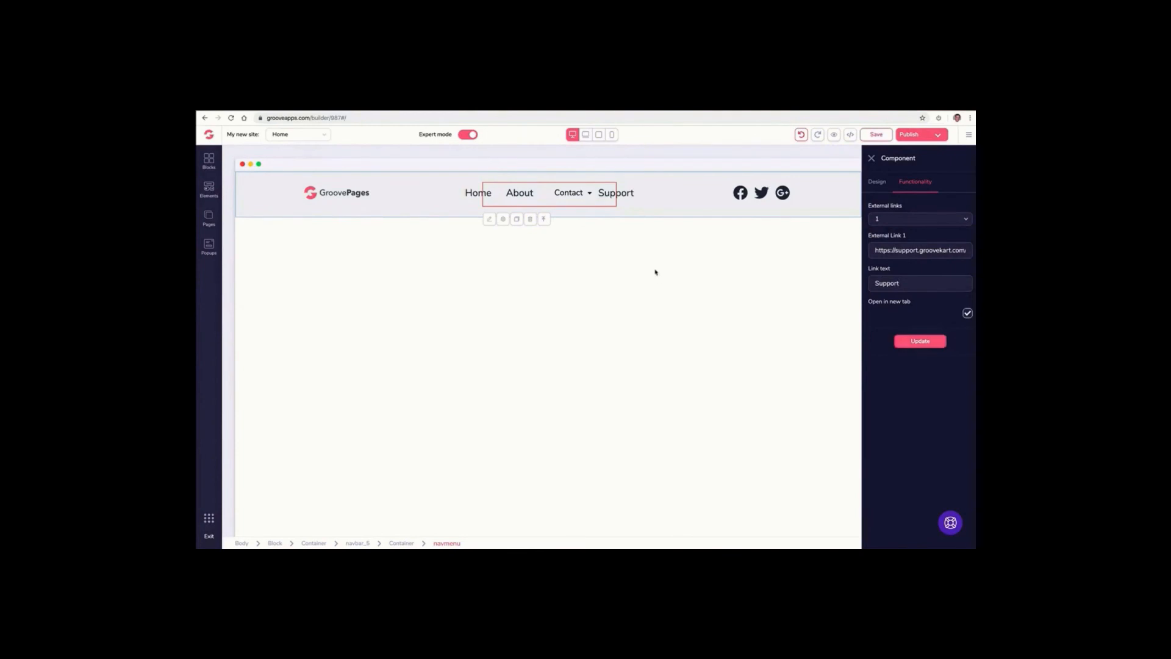
{"action": "left_click", "coordinate": [872, 158]}
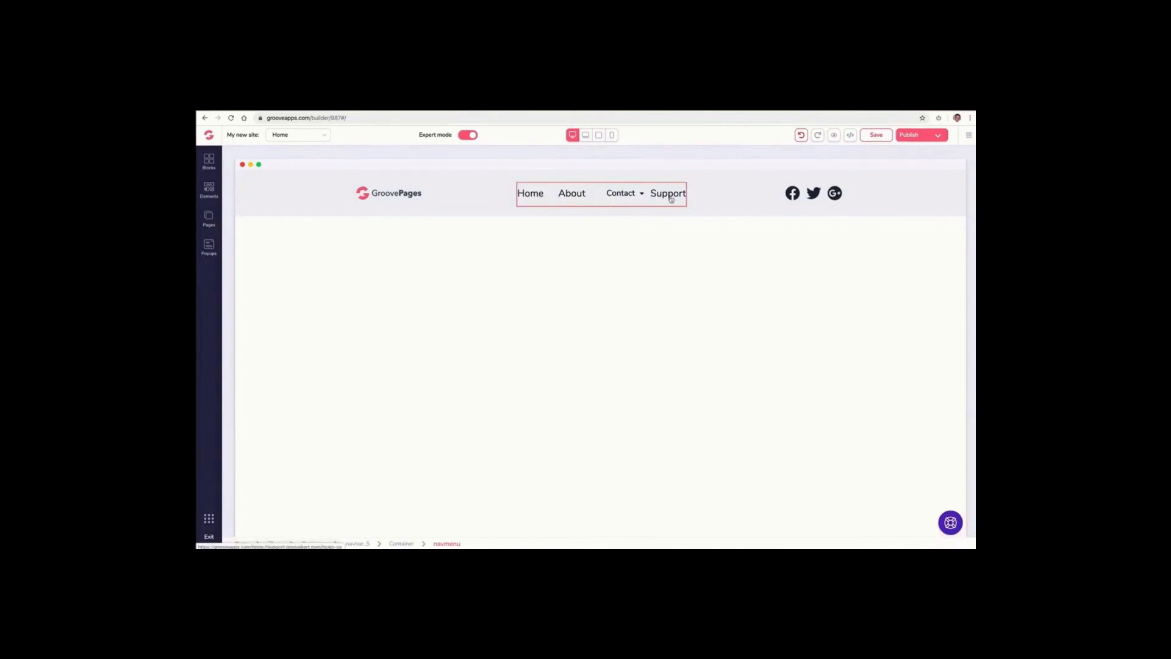
Examine the navigation menu's text and custom attribute design options and its external link settings.
{"action": "left_click", "coordinate": [529, 199]}
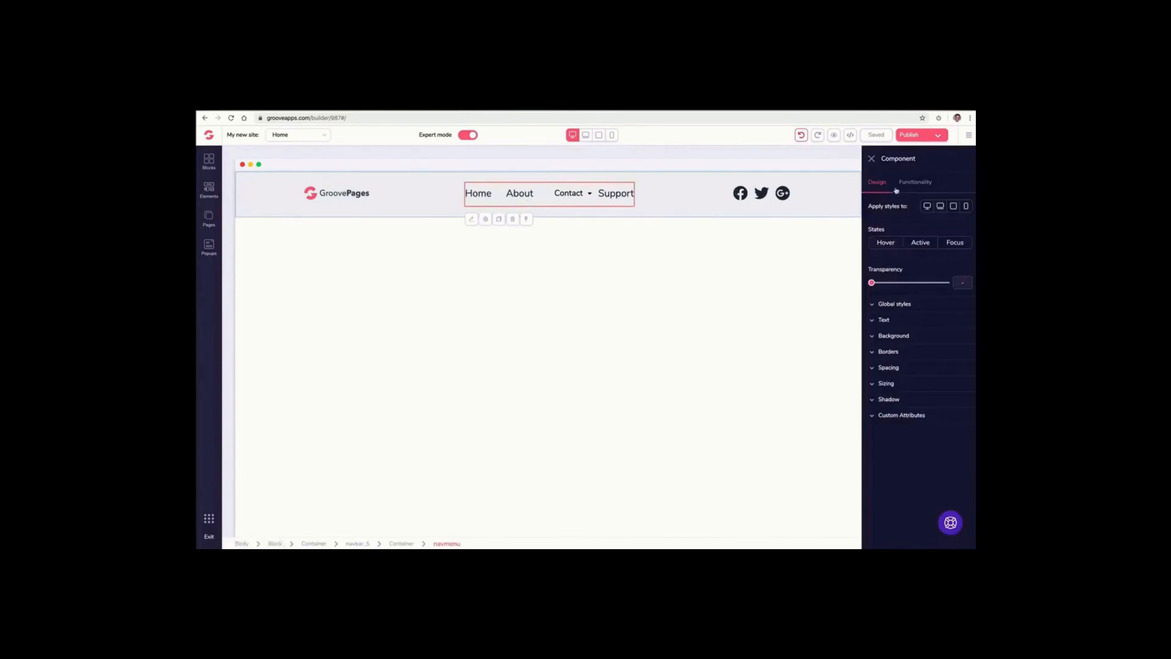
{"action": "left_click", "coordinate": [880, 320]}
{"action": "left_click", "coordinate": [884, 326]}
{"action": "left_click", "coordinate": [894, 419]}
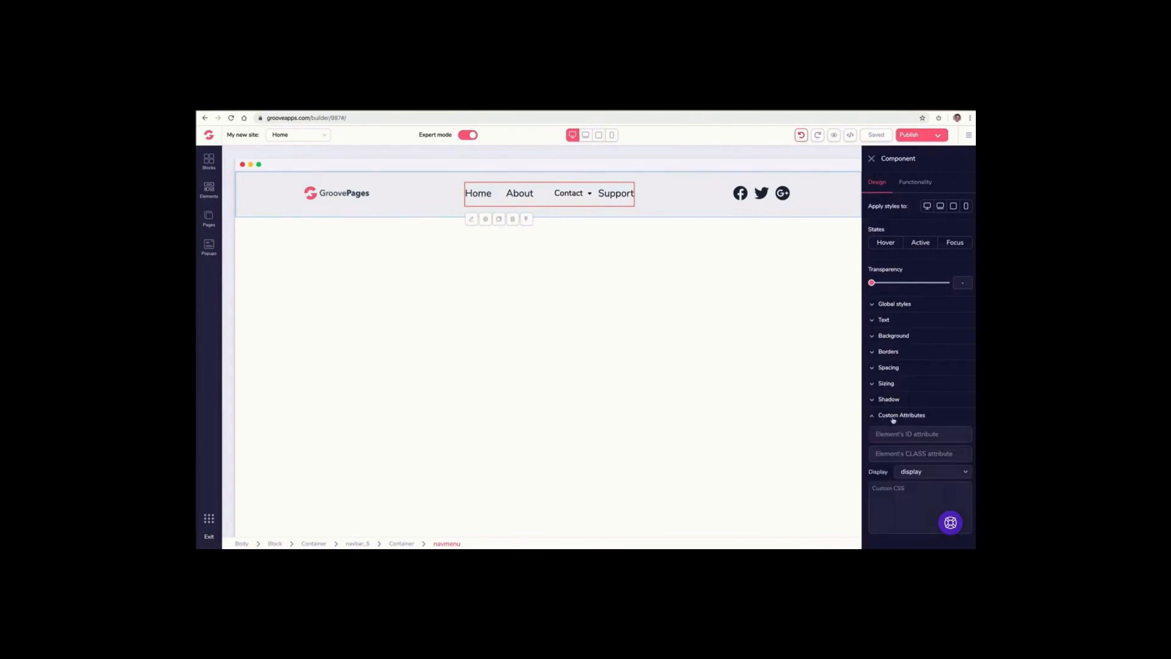
{"action": "left_click", "coordinate": [894, 419]}
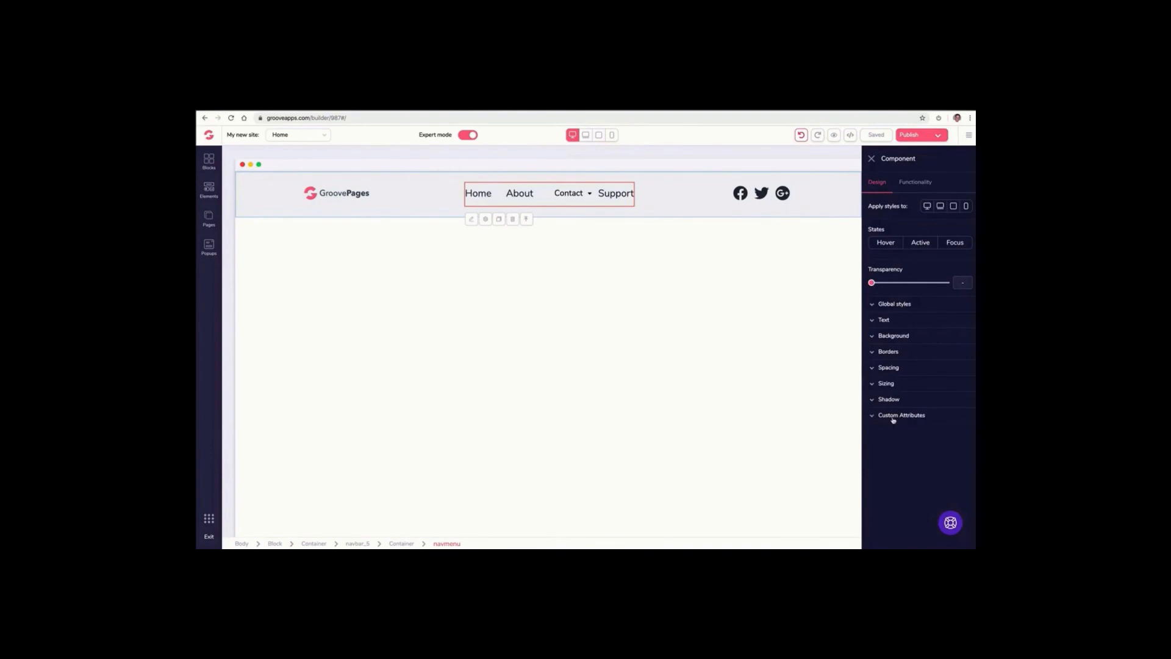
{"action": "left_click", "coordinate": [904, 187]}
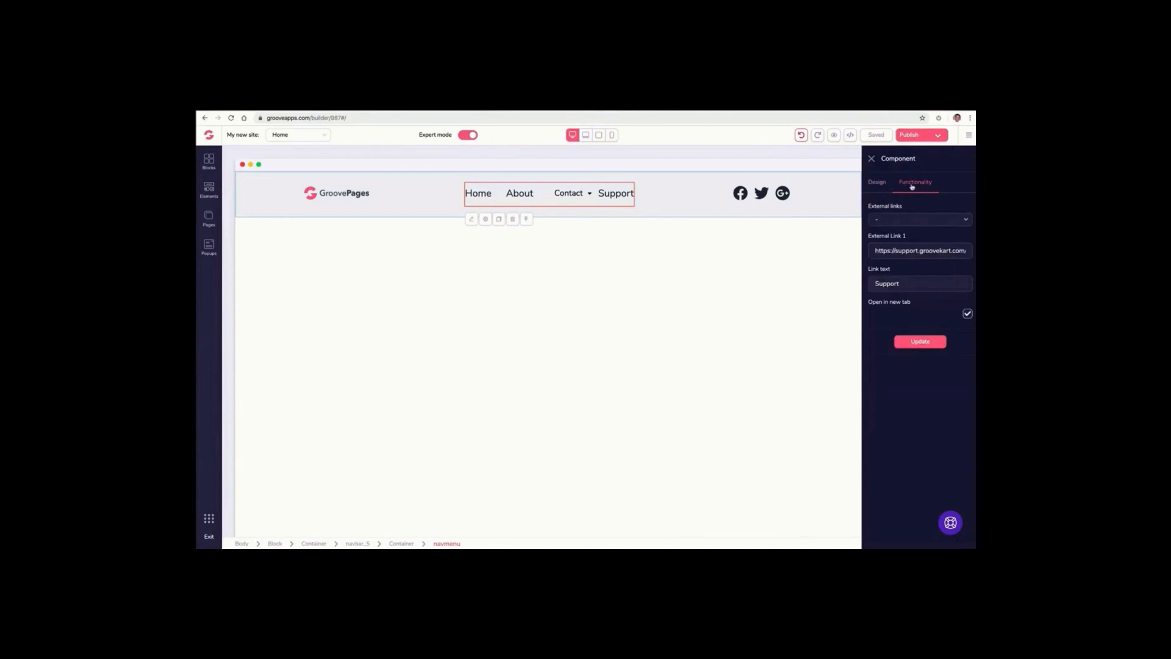
{"action": "left_click", "coordinate": [877, 187]}
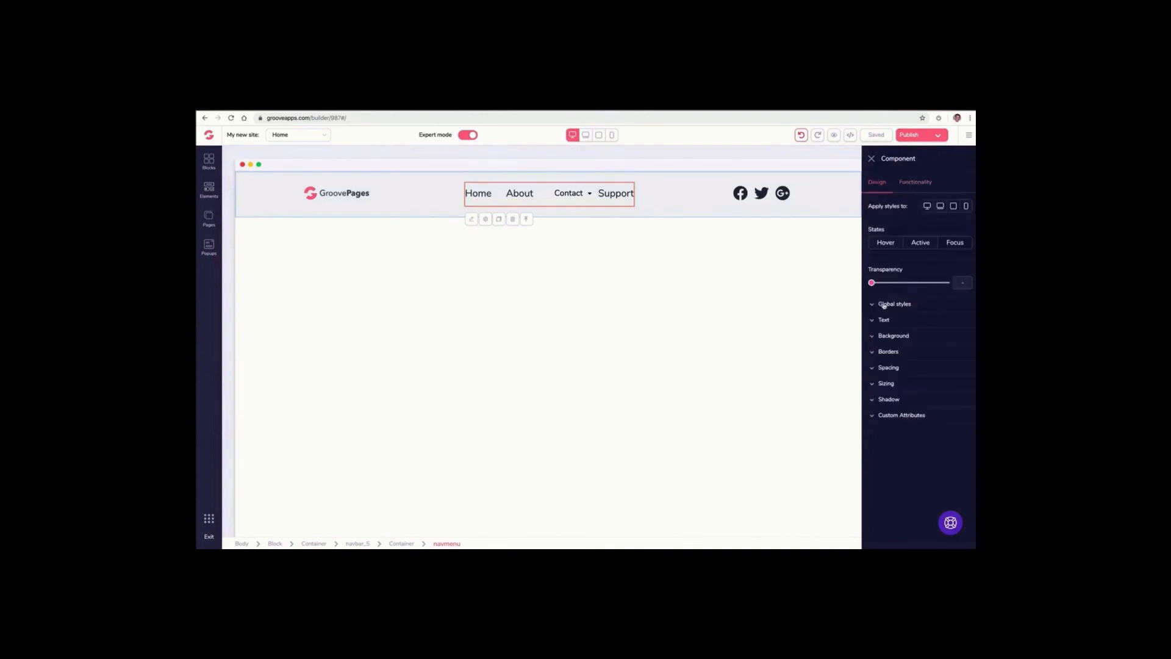
{"action": "left_click", "coordinate": [909, 185]}
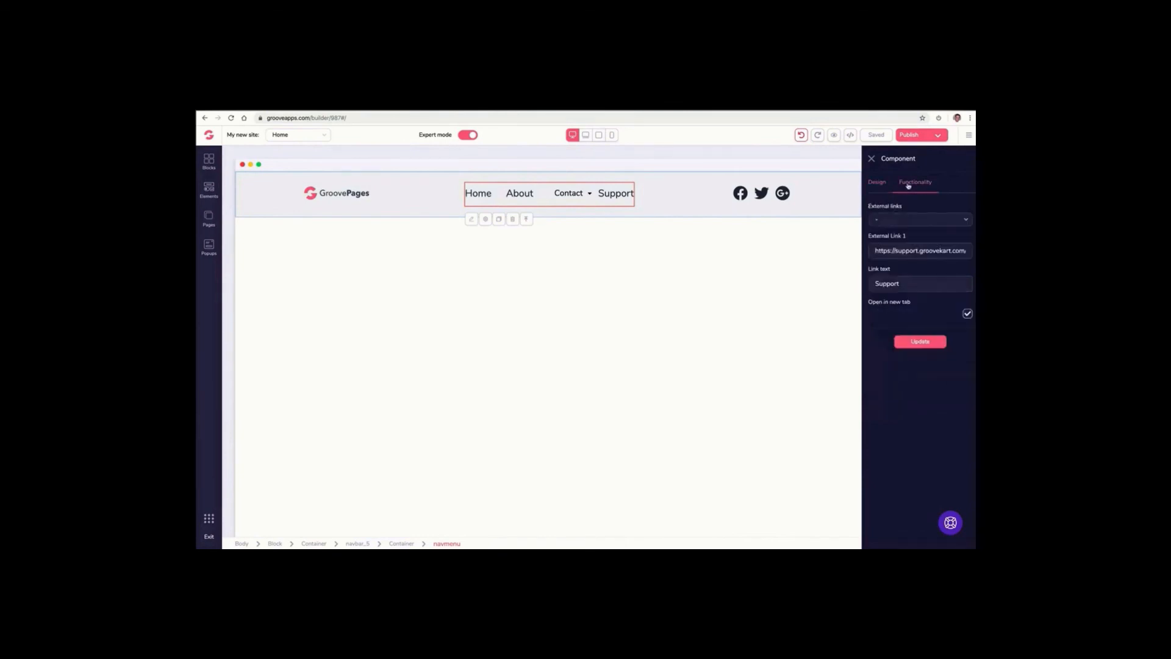